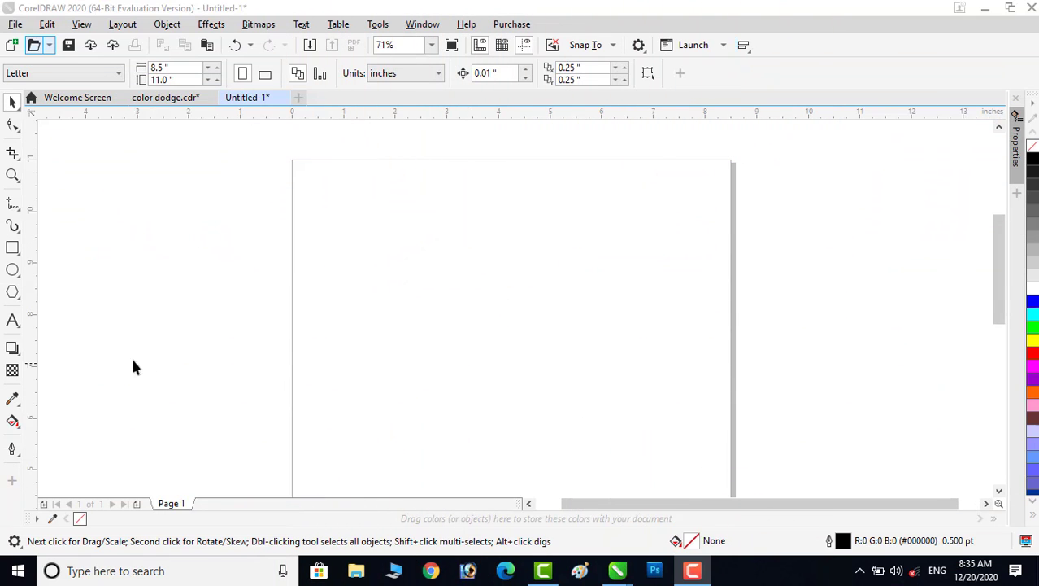
- Draw an unfilled rectangle across the centre of the blank letter-size page
{"action": "left_click", "coordinate": [13, 253]}
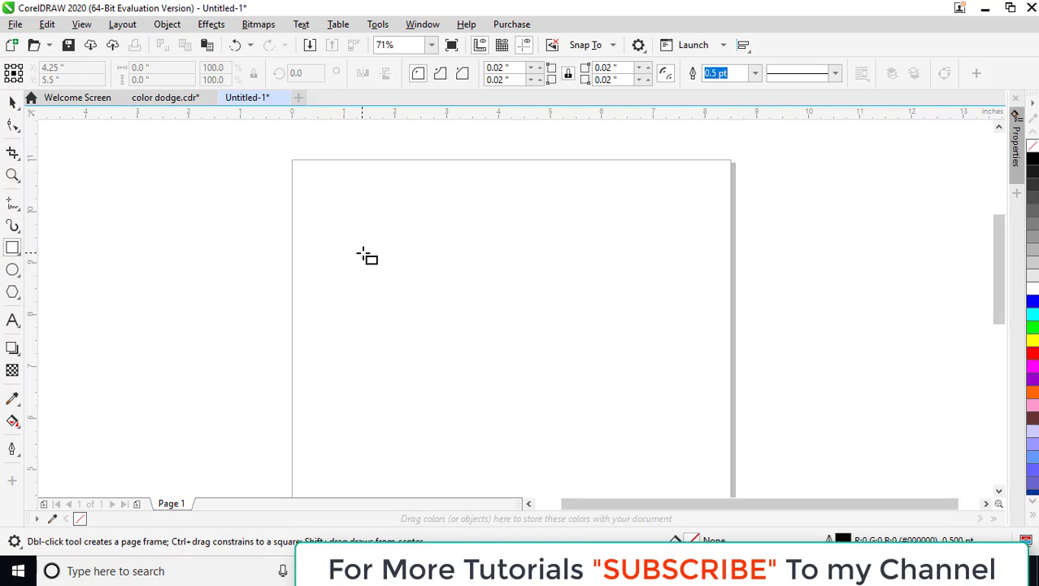
{"action": "mouse_move", "coordinate": [362, 252]}
{"action": "left_mouse_down"}
{"action": "mouse_move", "coordinate": [641, 391]}
{"action": "mouse_move", "coordinate": [652, 427]}
{"action": "left_mouse_up"}
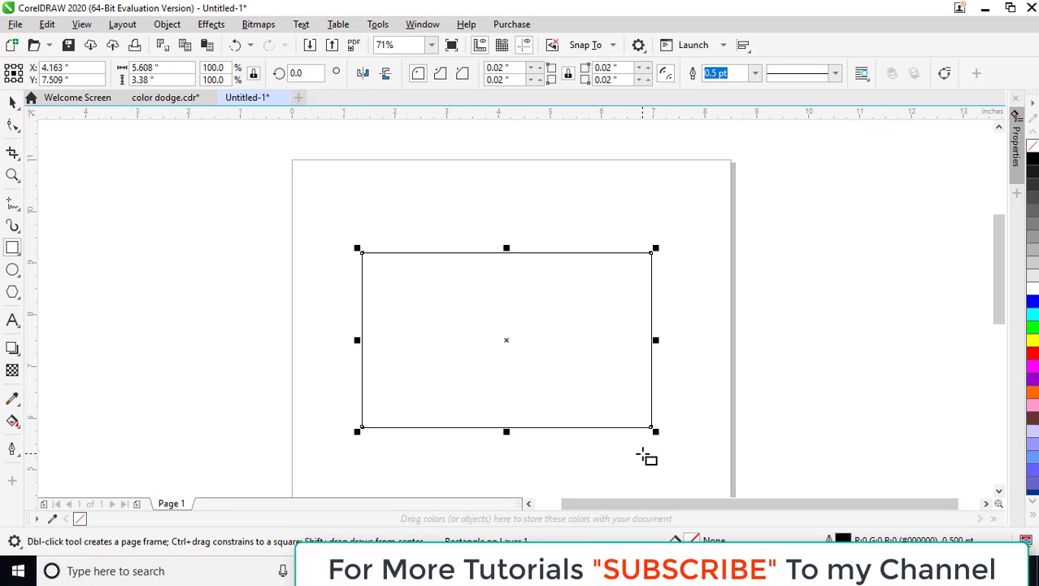
- Give the rectangle a linear fountain fill from very dark brown (#1A0E02) to white
{"action": "left_click", "coordinate": [12, 422]}
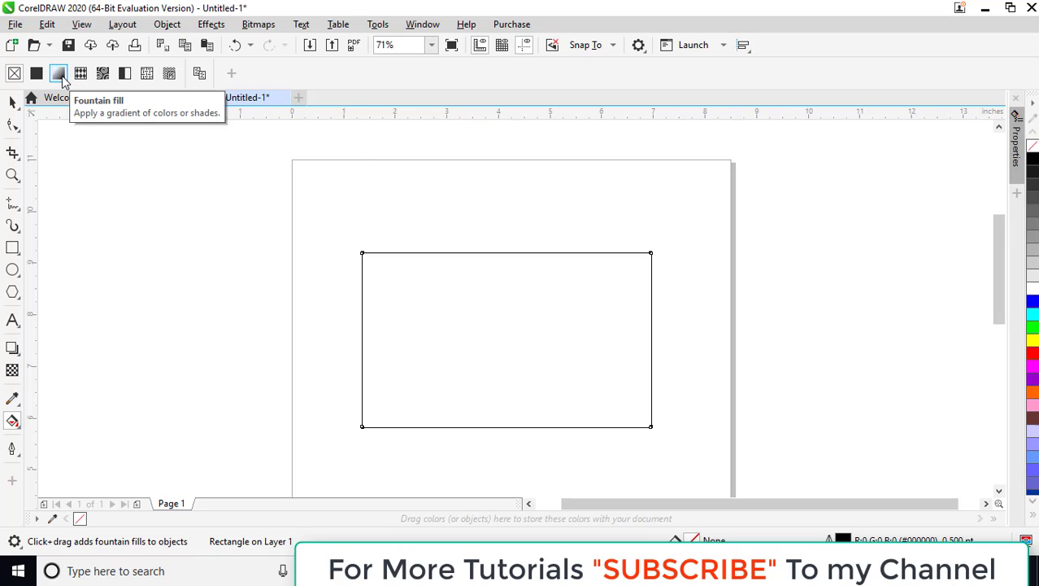
{"action": "left_click", "coordinate": [59, 73]}
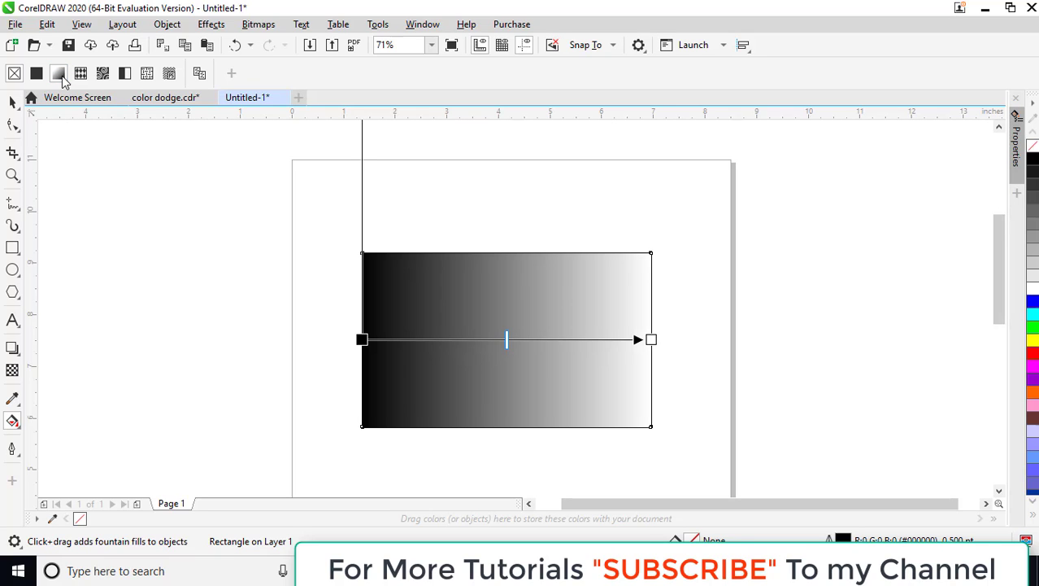
{"action": "left_click", "coordinate": [363, 339]}
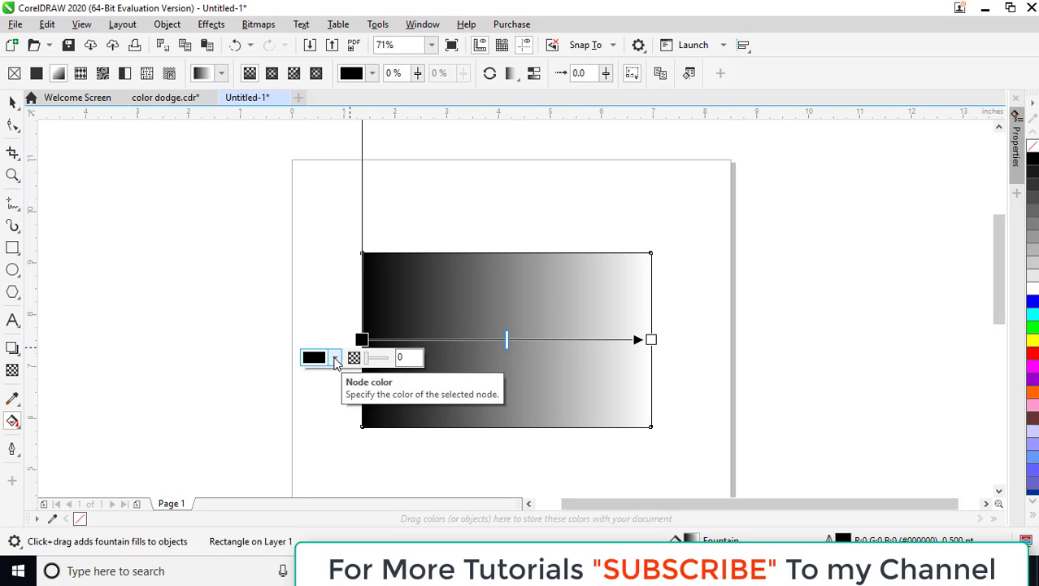
{"action": "left_click", "coordinate": [336, 359]}
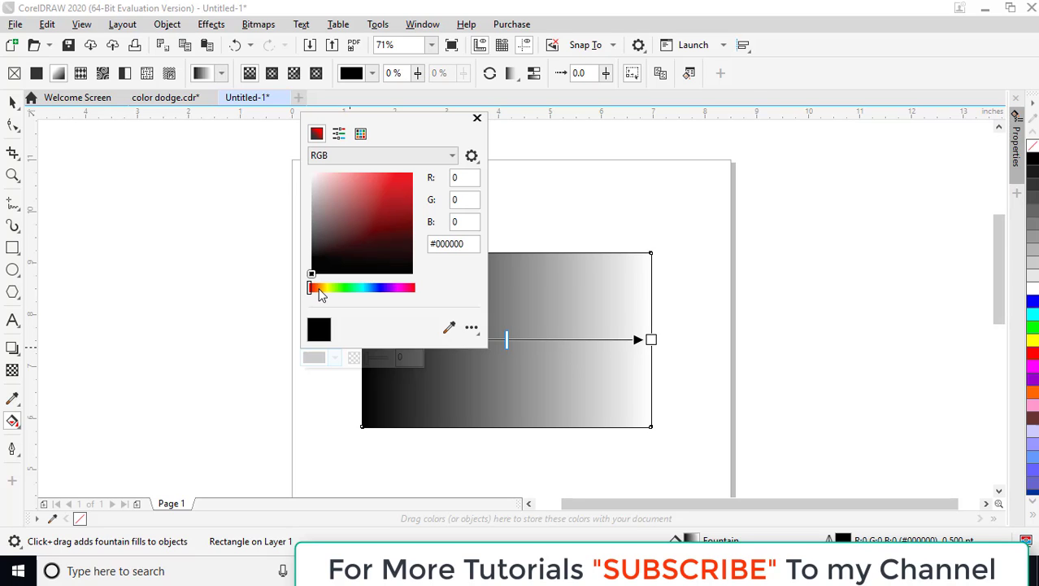
{"action": "left_click", "coordinate": [318, 290]}
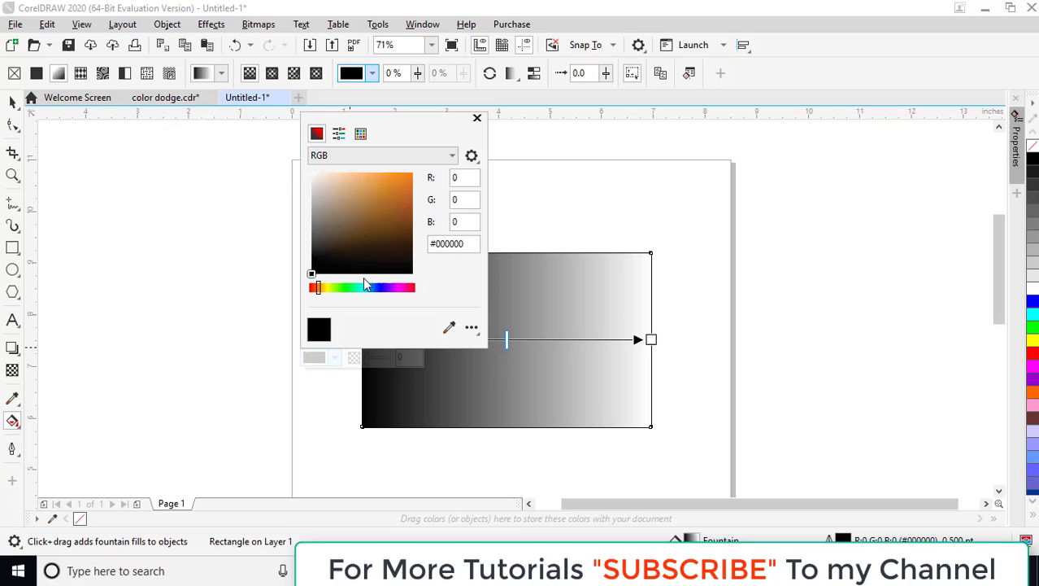
{"action": "left_click", "coordinate": [401, 258]}
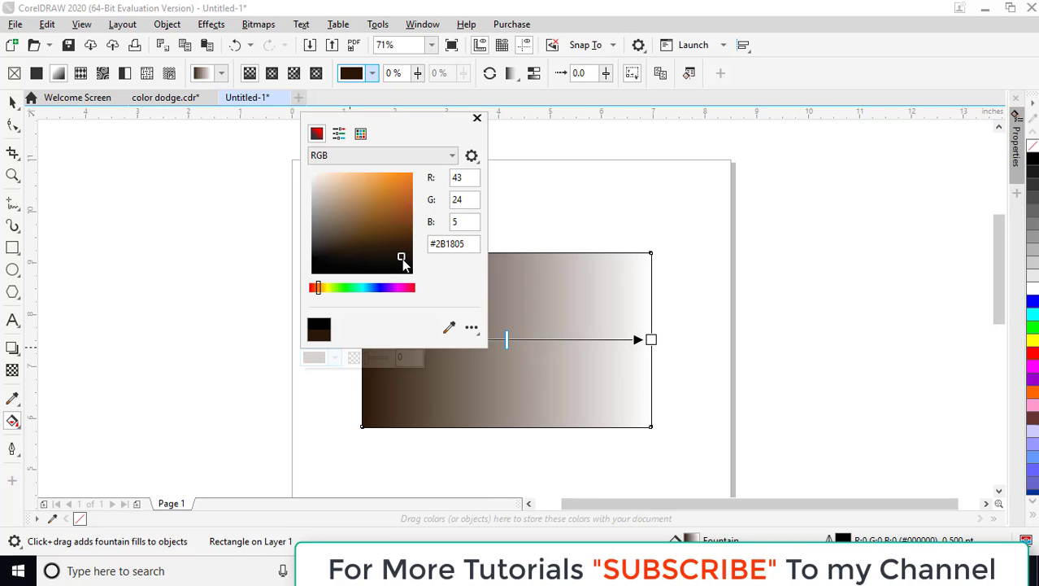
{"action": "left_click_drag", "start_coordinate": [401, 259], "coordinate": [404, 263]}
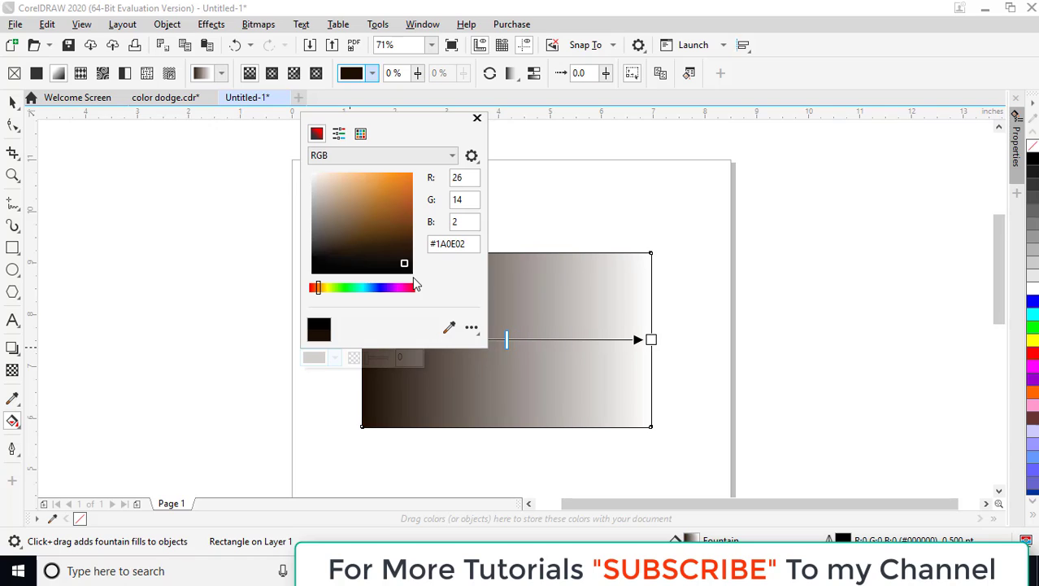
- Set the gradient's end node to dark brown #30271A, then deselect the rectangle
{"action": "left_click", "coordinate": [651, 339]}
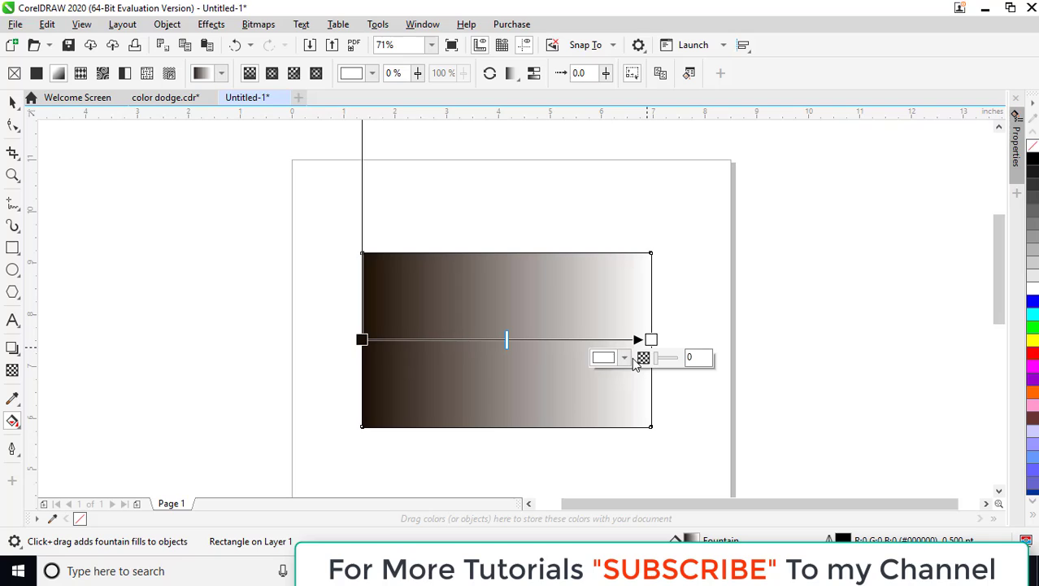
{"action": "left_click", "coordinate": [625, 358]}
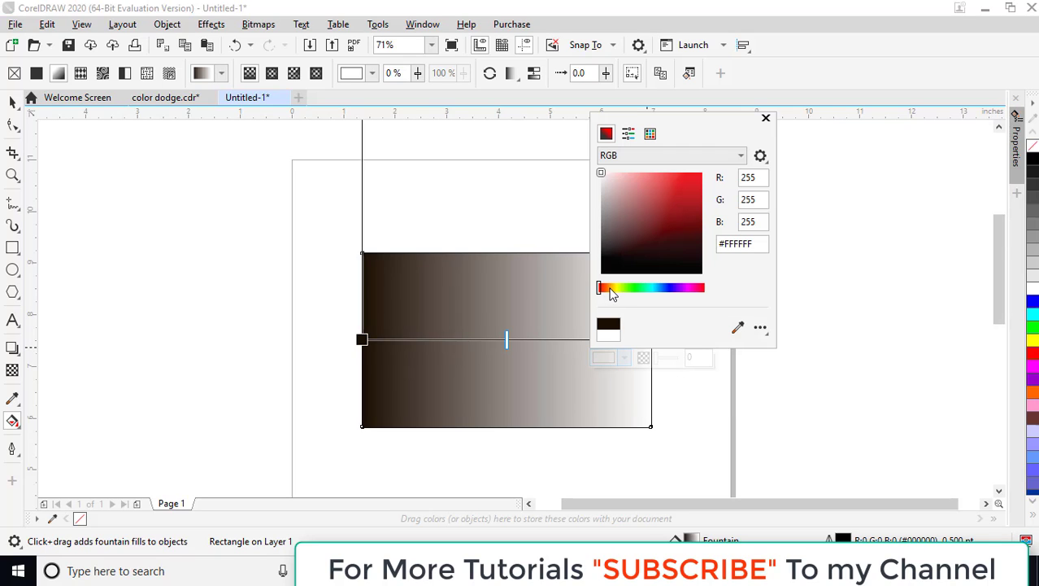
{"action": "left_click", "coordinate": [610, 287]}
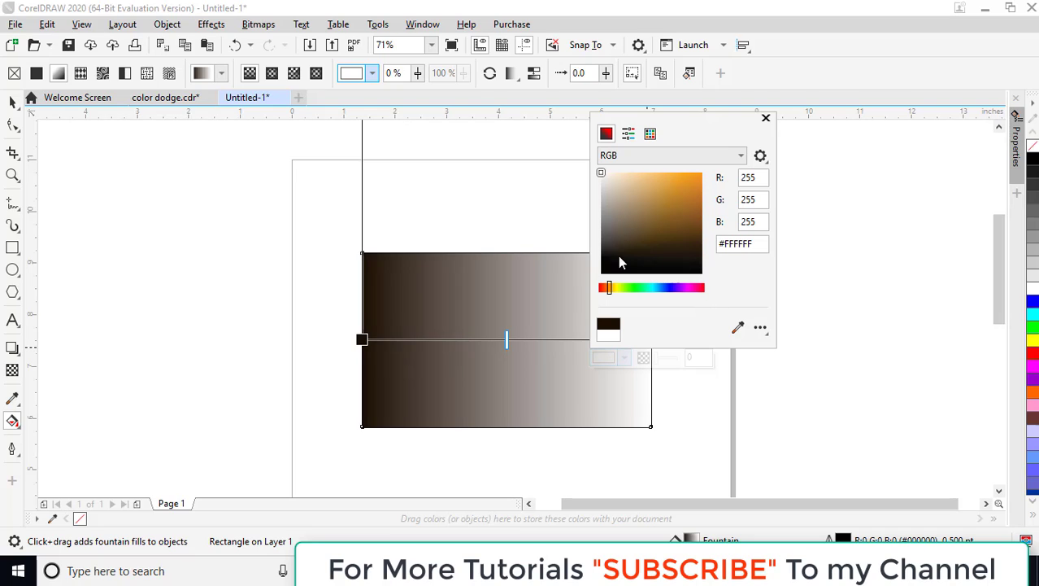
{"action": "left_click", "coordinate": [647, 255]}
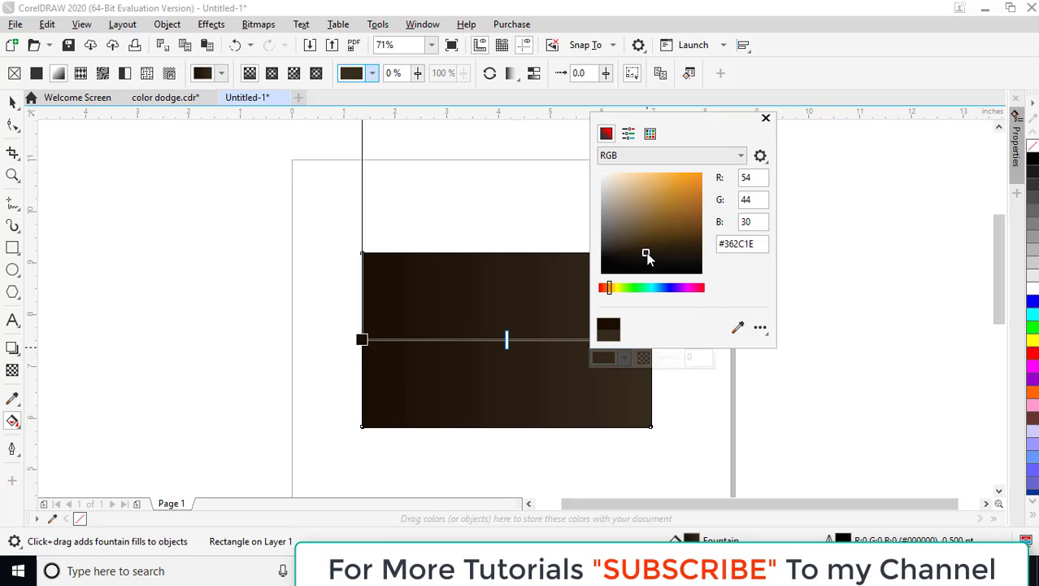
{"action": "left_click_drag", "start_coordinate": [646, 253], "coordinate": [647, 256]}
{"action": "left_click", "coordinate": [816, 271]}
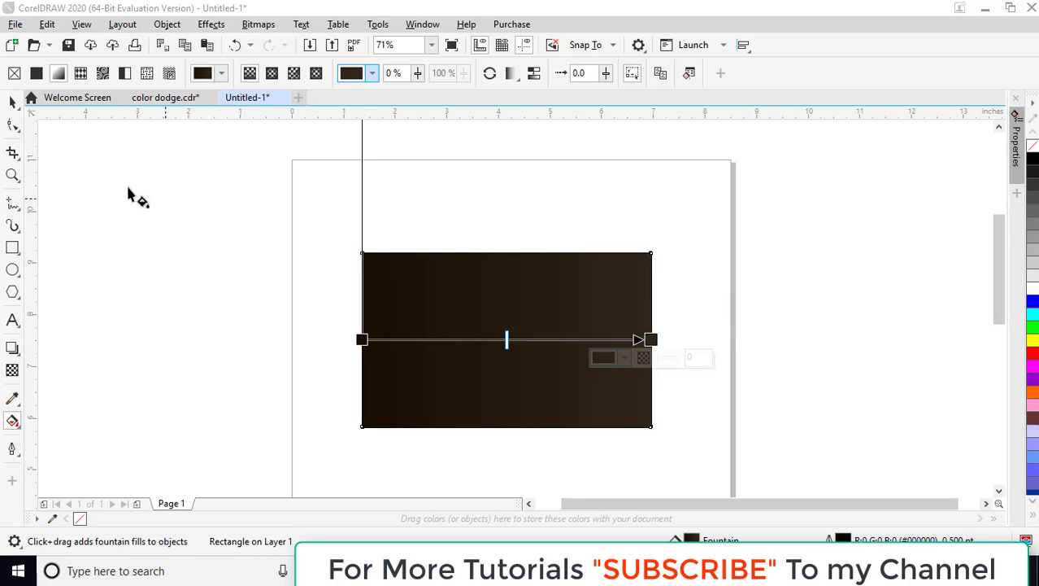
{"action": "left_click", "coordinate": [12, 102]}
{"action": "left_click", "coordinate": [203, 251]}
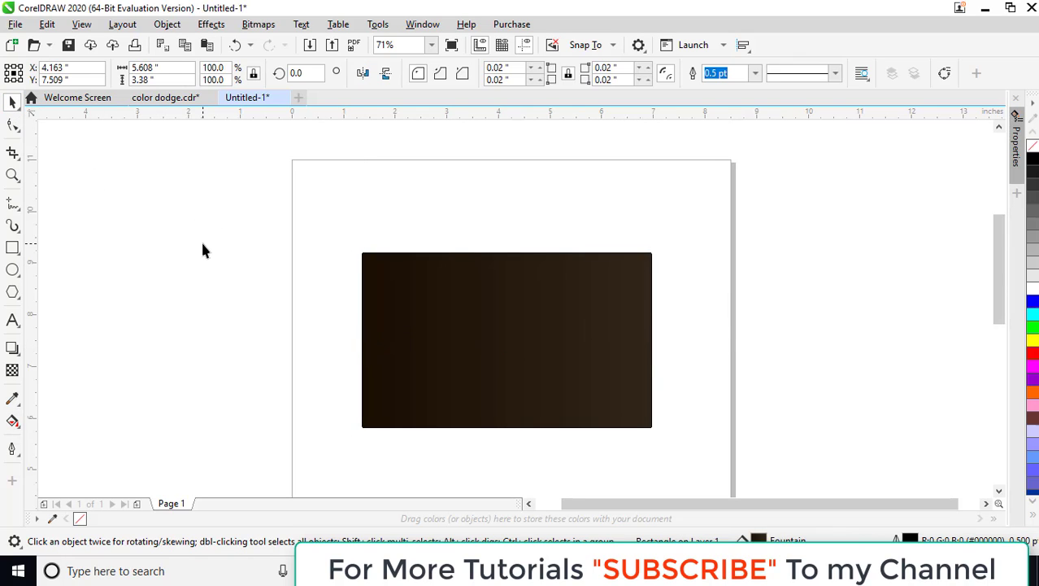
- Draw a six-sided hexagon below the brown rectangle and scroll to see all of it
{"action": "left_click", "coordinate": [12, 293]}
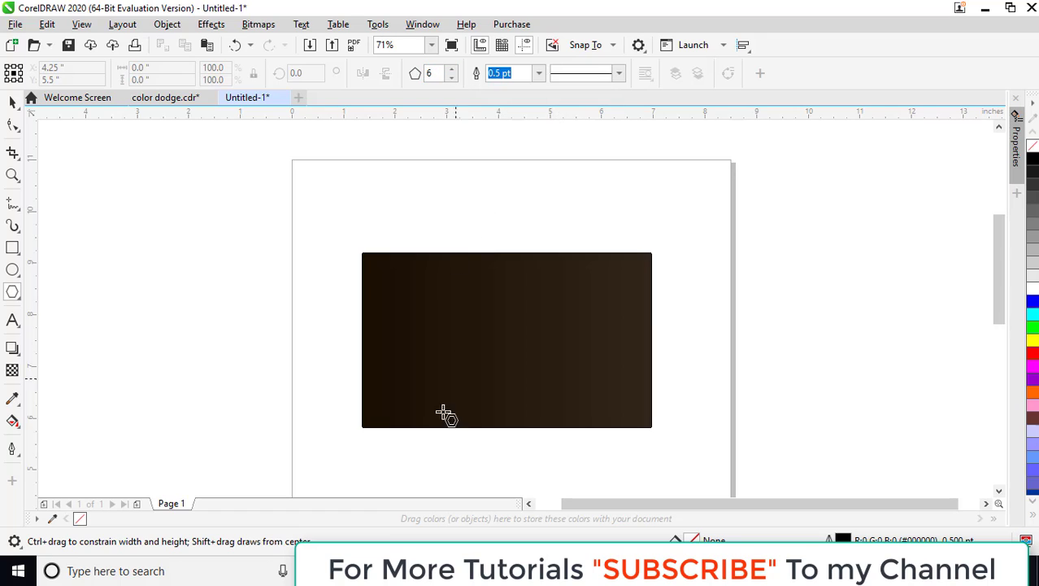
{"action": "left_click_drag", "start_coordinate": [350, 455], "coordinate": [462, 481]}
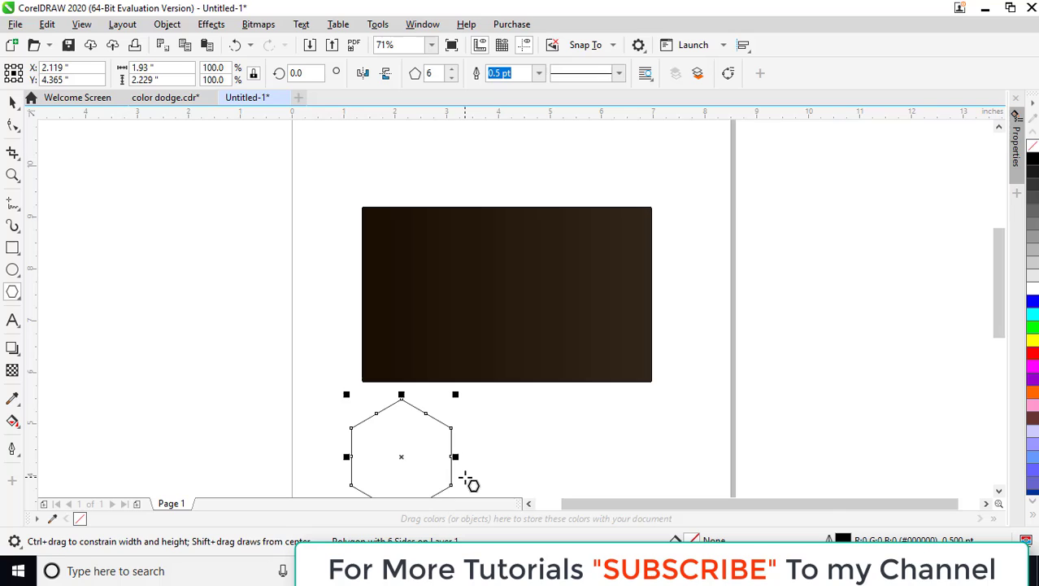
{"action": "left_click", "coordinate": [999, 491]}
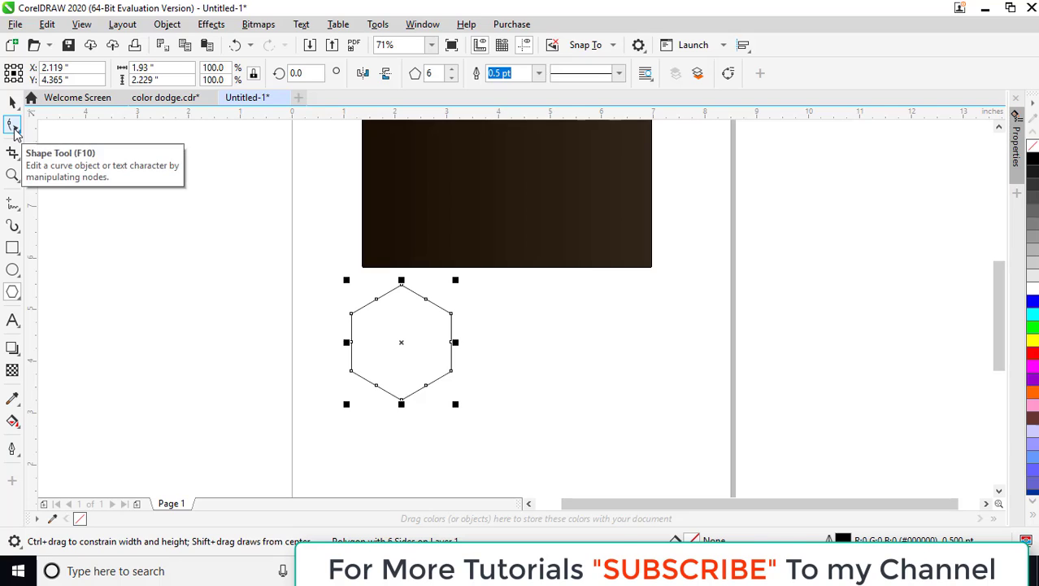
- Drag the hexagon's nodes inward with the Shape tool to form a six-pointed star
{"action": "left_click", "coordinate": [13, 125]}
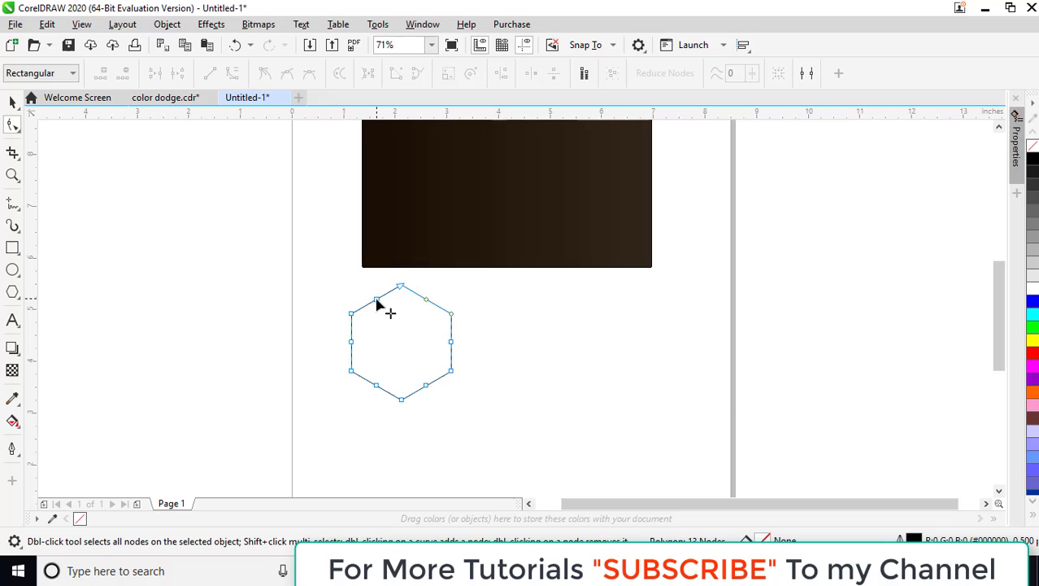
{"action": "left_click_drag", "start_coordinate": [376, 303], "coordinate": [388, 316]}
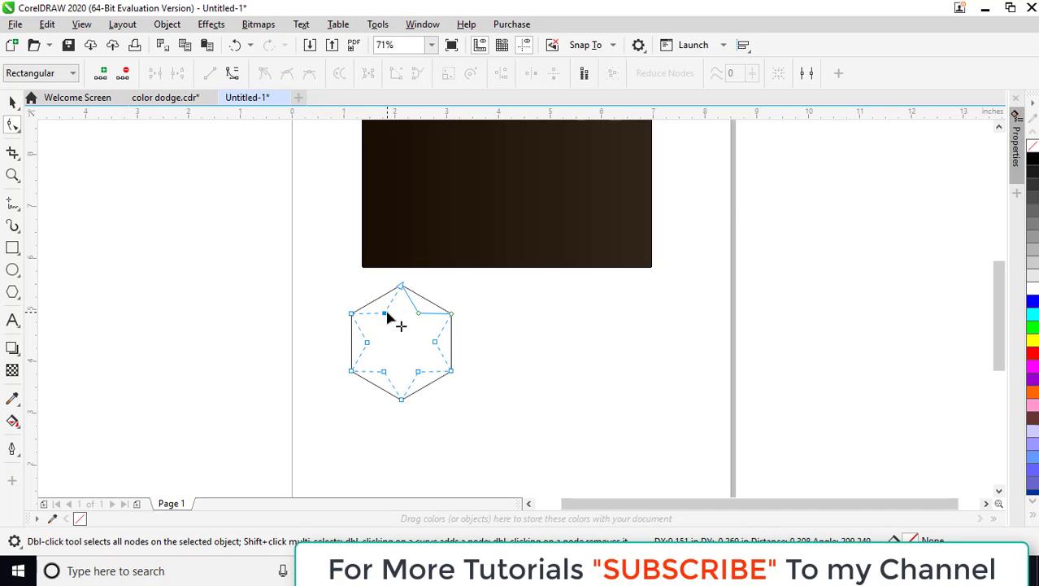
{"action": "left_click_drag", "start_coordinate": [388, 317], "coordinate": [389, 318]}
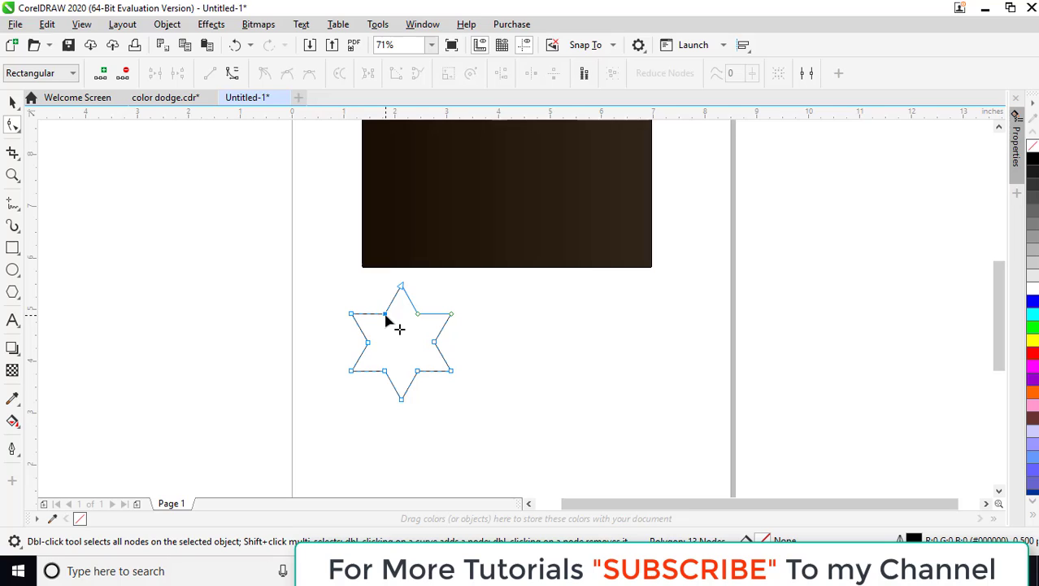
- Convert the star's segments to curves and smooth its nodes into rounded points
{"action": "left_click", "coordinate": [233, 75]}
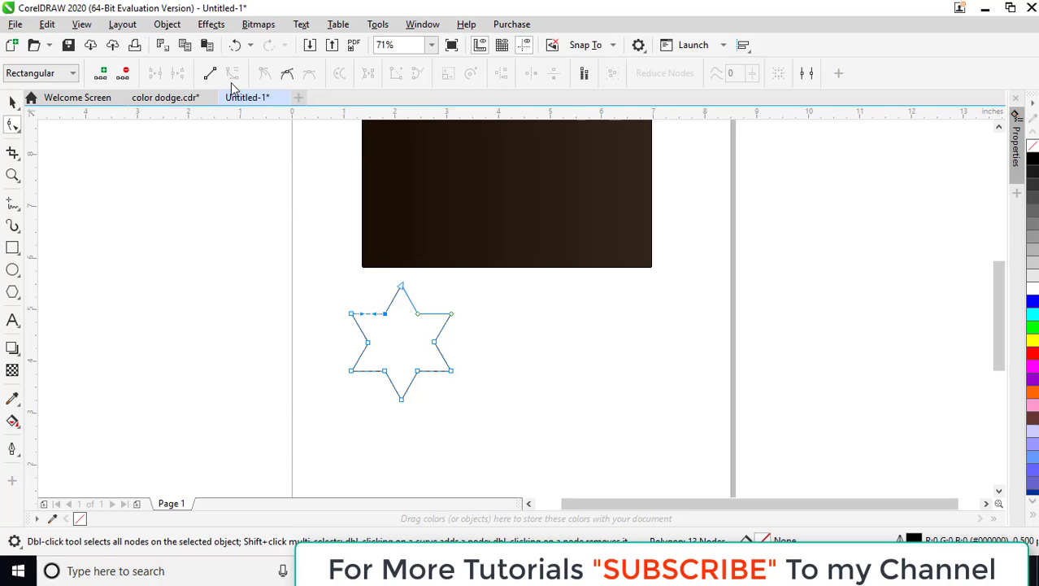
{"action": "left_click", "coordinate": [286, 75]}
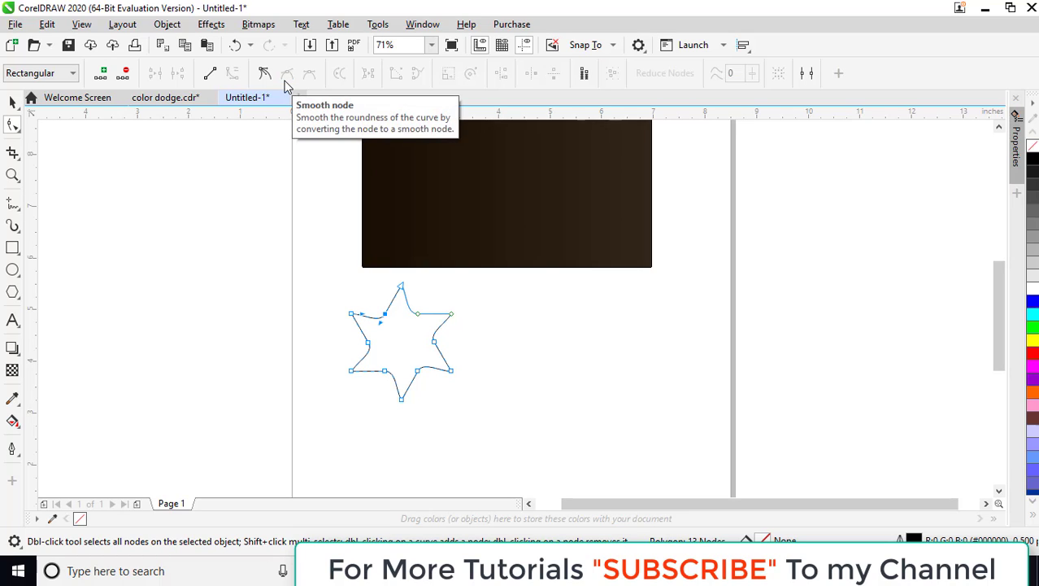
{"action": "left_click", "coordinate": [352, 316]}
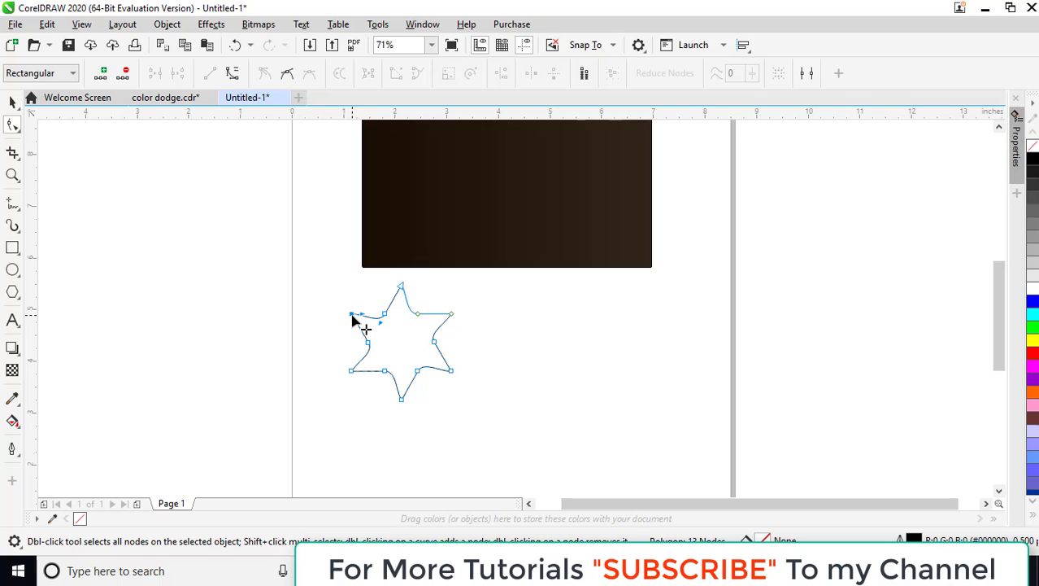
{"action": "left_click", "coordinate": [232, 76]}
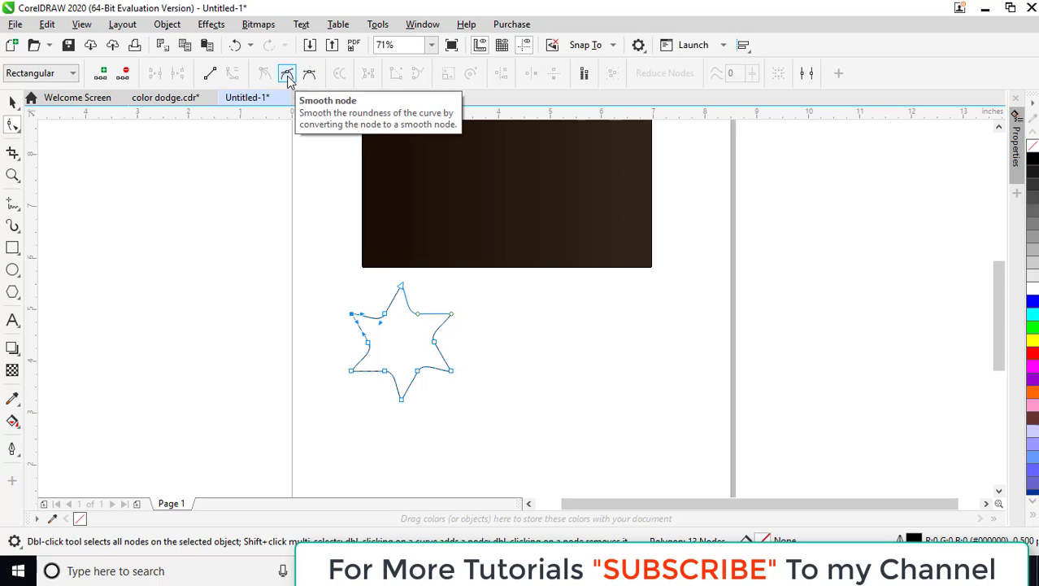
{"action": "left_click", "coordinate": [287, 75]}
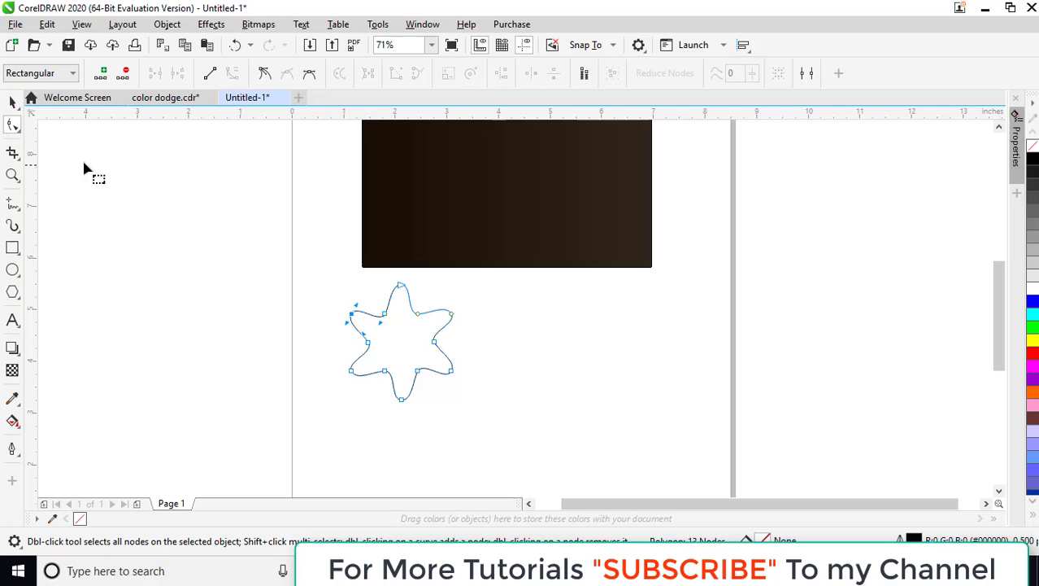
{"action": "left_click", "coordinate": [10, 102]}
- Drop a copy of the wavy star scaled to about 30% inside the original, then reselect the large star
{"action": "left_click", "coordinate": [567, 353]}
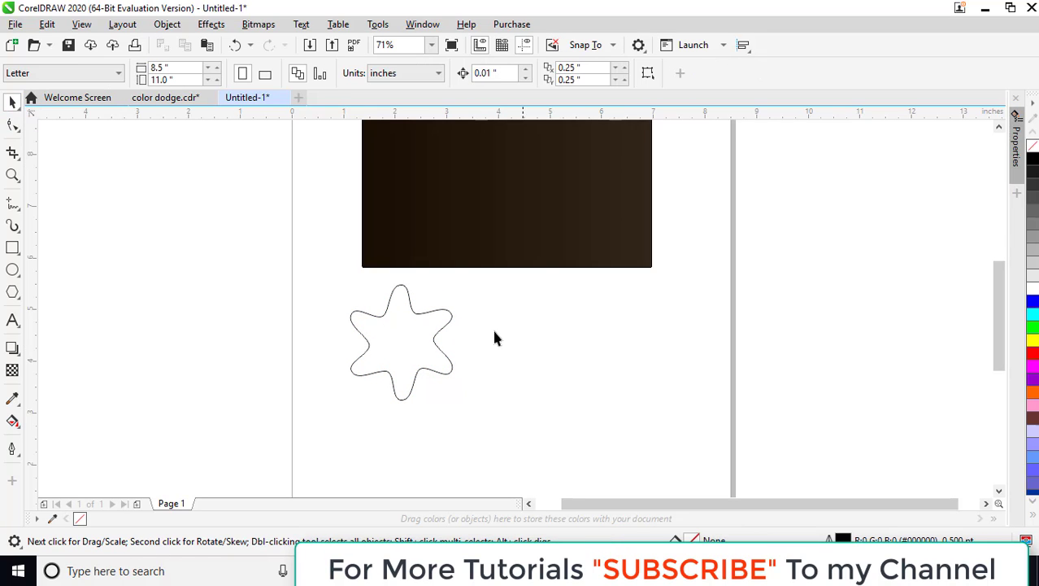
{"action": "left_click", "coordinate": [449, 316]}
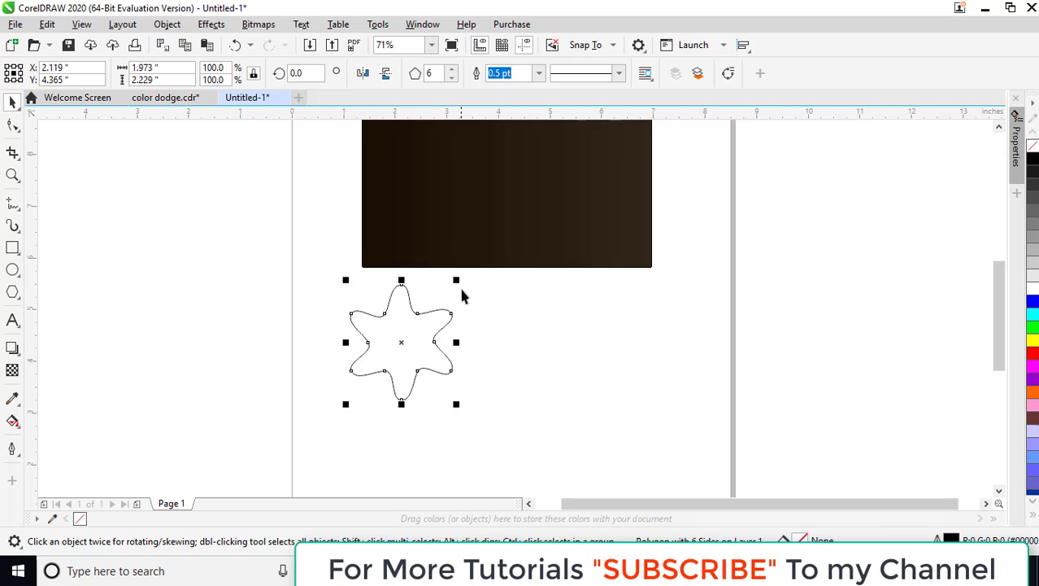
{"action": "left_click_drag", "start_coordinate": [459, 279], "coordinate": [448, 300]}
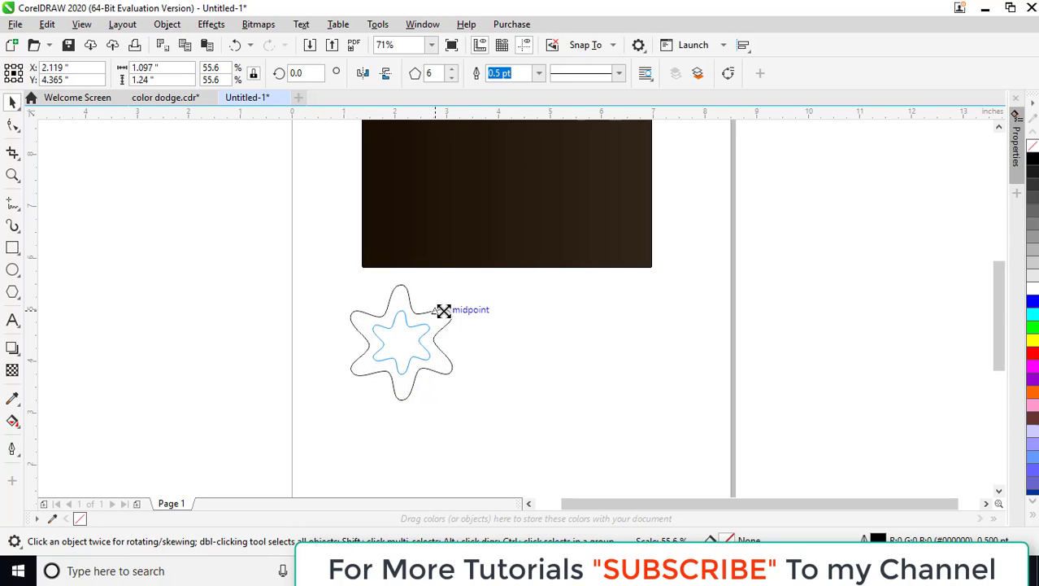
{"action": "left_click_drag", "start_coordinate": [448, 300], "coordinate": [440, 320]}
{"action": "left_click", "coordinate": [520, 336]}
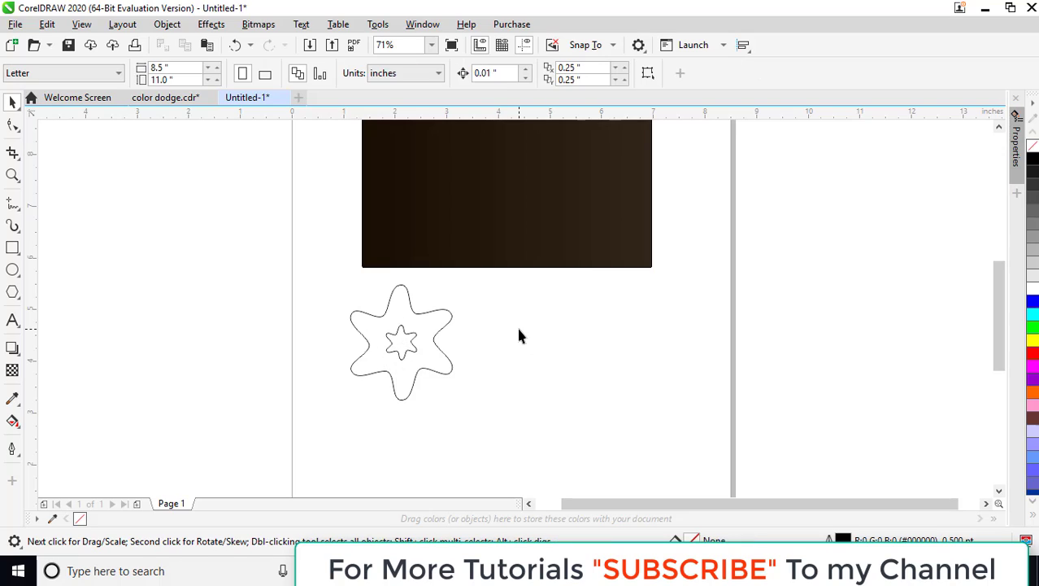
{"action": "left_click", "coordinate": [450, 318]}
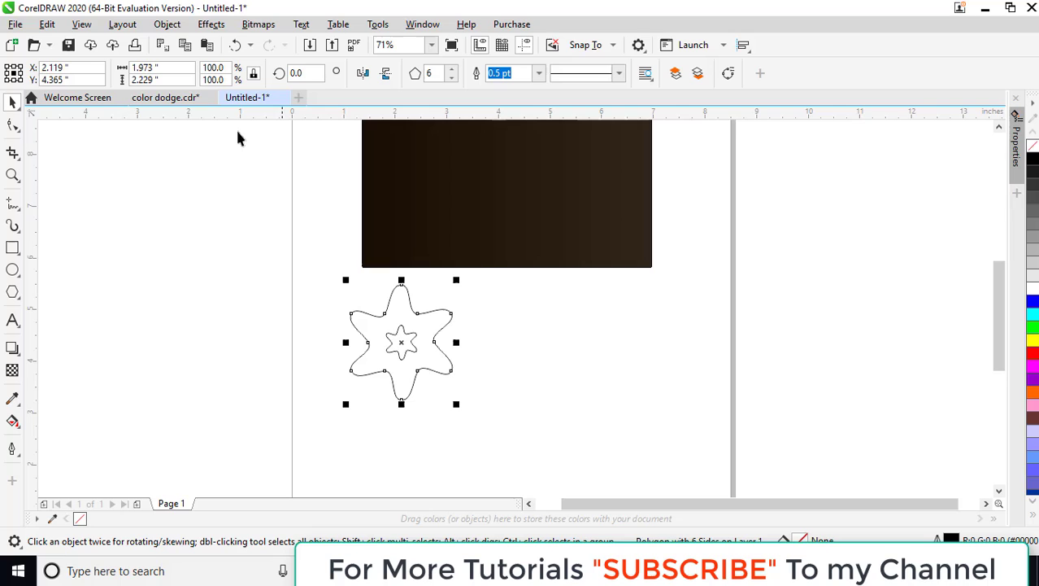
- Apply Convert Outline to Object to the large star, then to the small inner star
{"action": "left_click", "coordinate": [172, 29]}
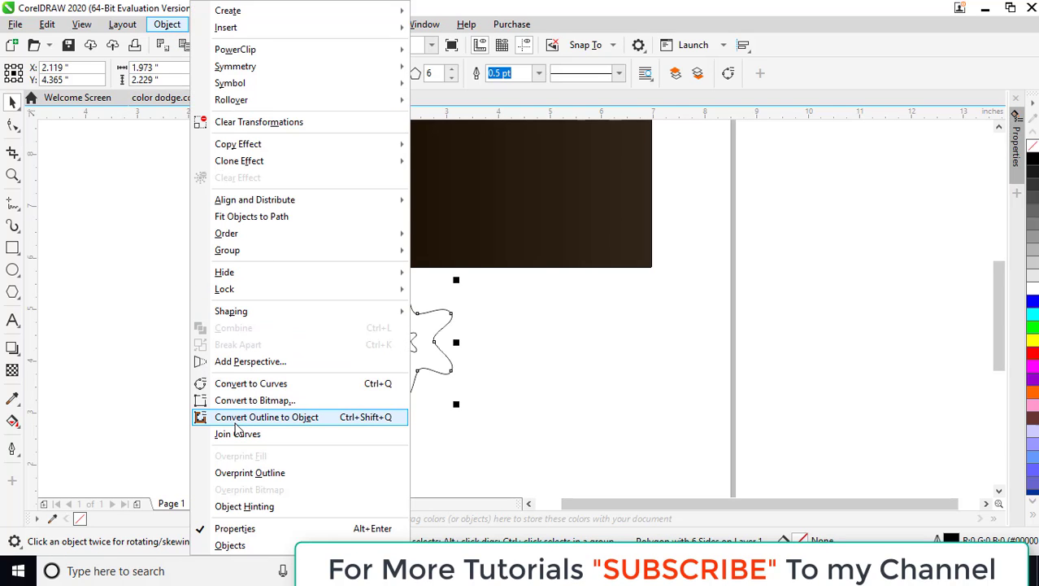
{"action": "left_click", "coordinate": [296, 421]}
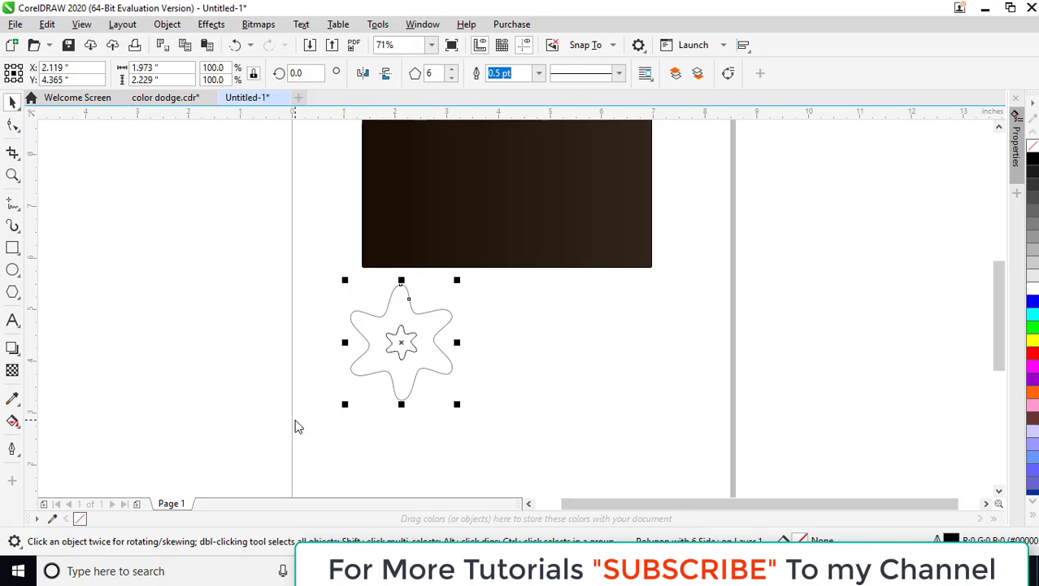
{"action": "left_click", "coordinate": [405, 339]}
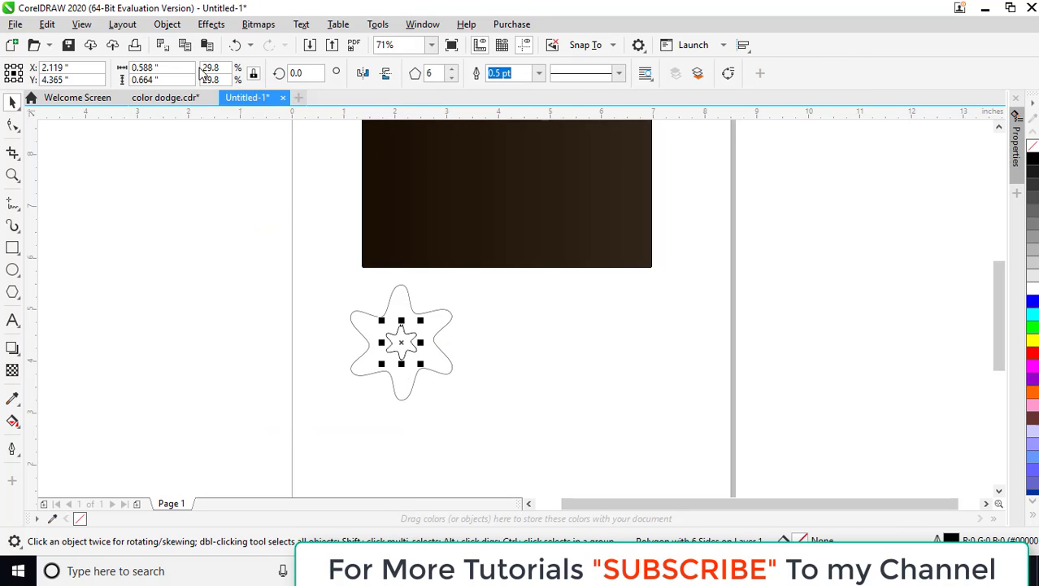
{"action": "left_click", "coordinate": [167, 24]}
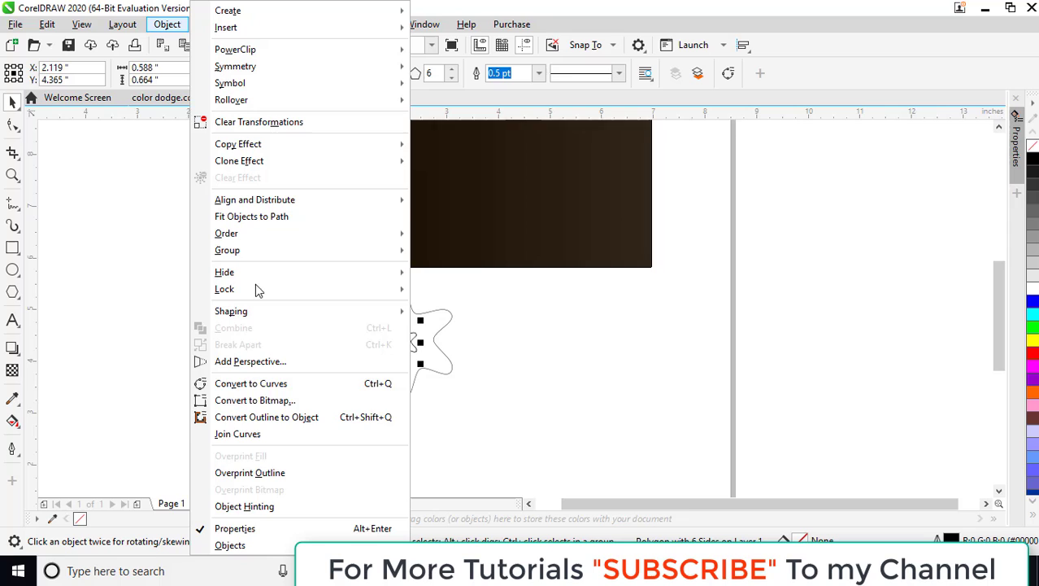
{"action": "left_click", "coordinate": [307, 424]}
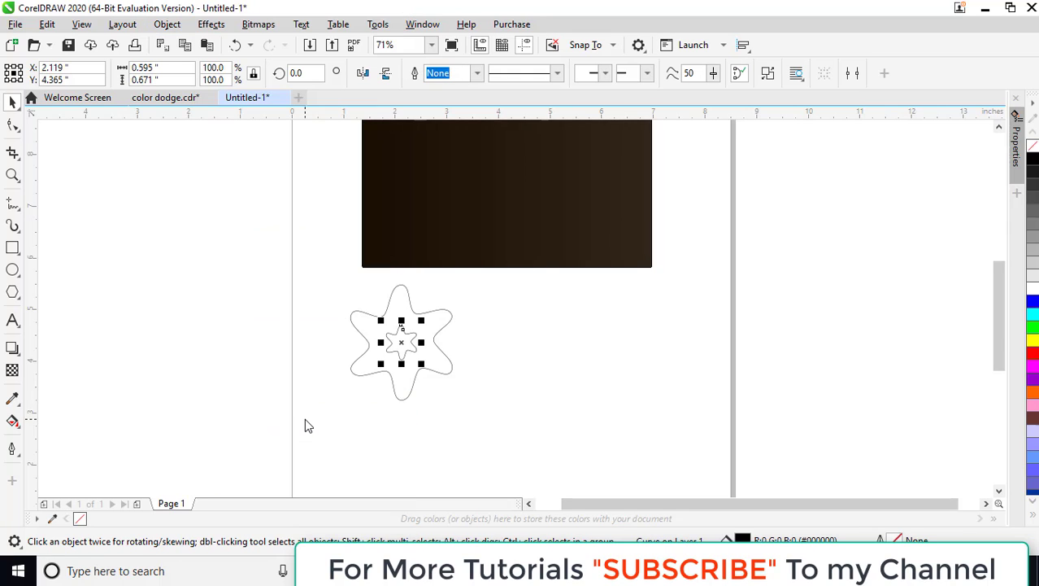
{"action": "left_click", "coordinate": [500, 376]}
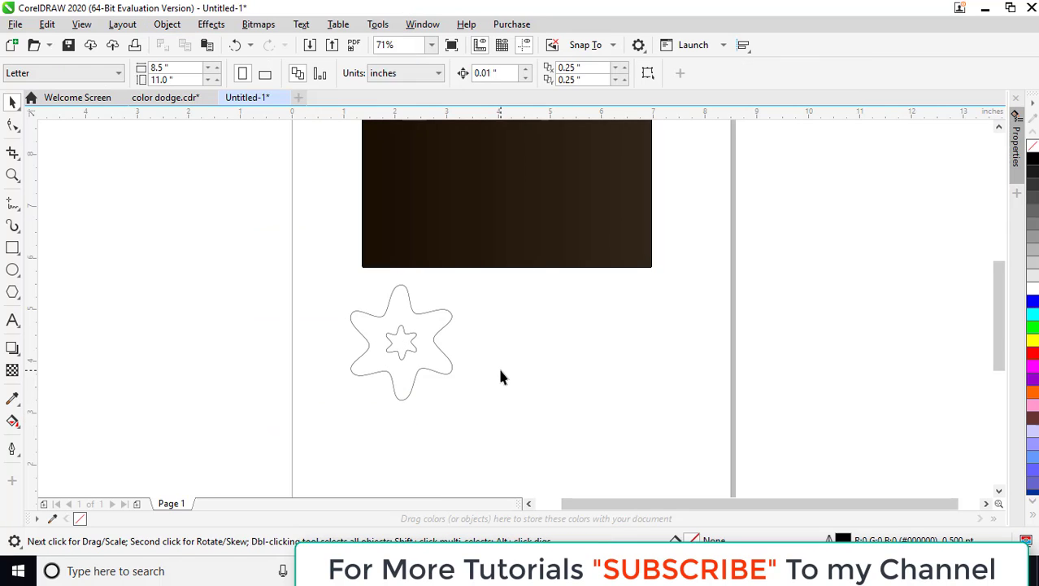
{"action": "left_click", "coordinate": [408, 339]}
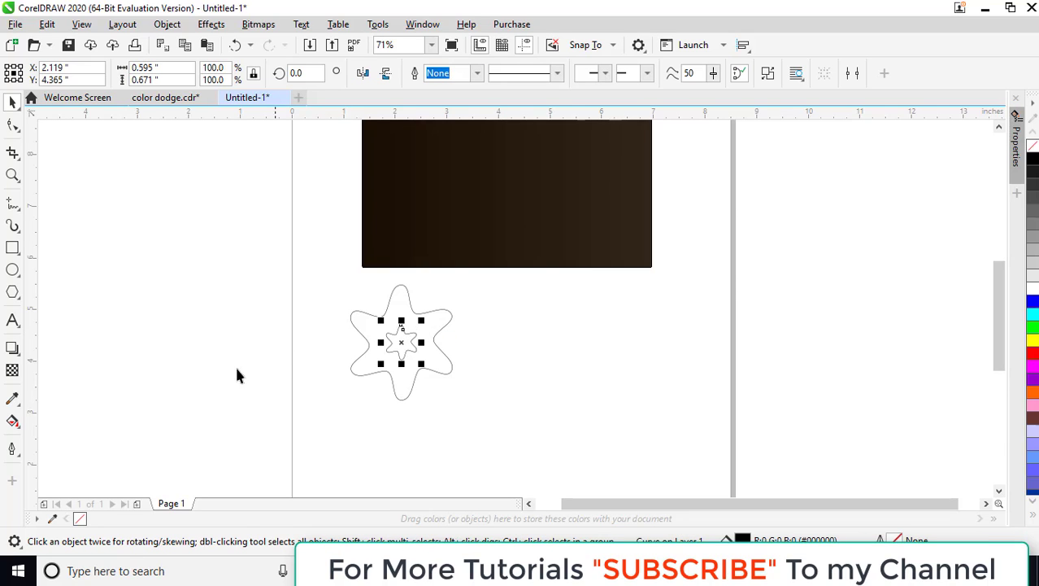
- Blend the inner star into the outer star with 150 blend steps
{"action": "left_click", "coordinate": [13, 350]}
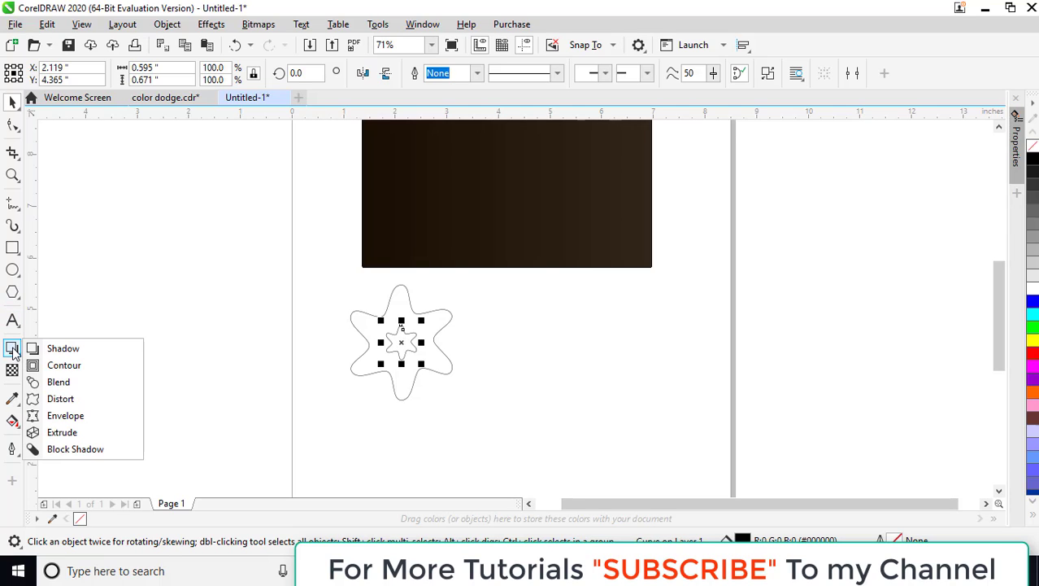
{"action": "left_click", "coordinate": [54, 383]}
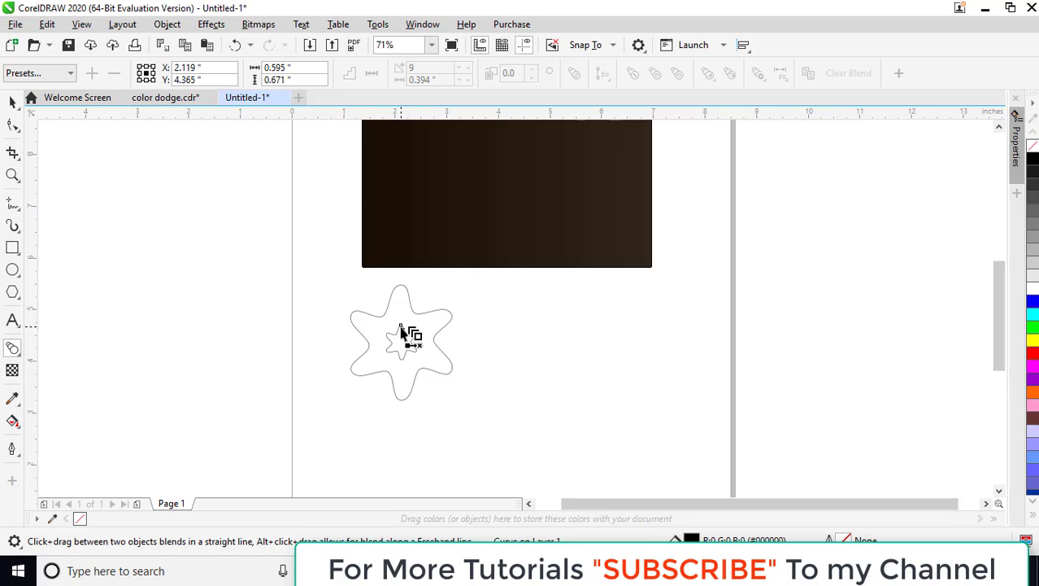
{"action": "left_click_drag", "start_coordinate": [403, 339], "coordinate": [401, 287]}
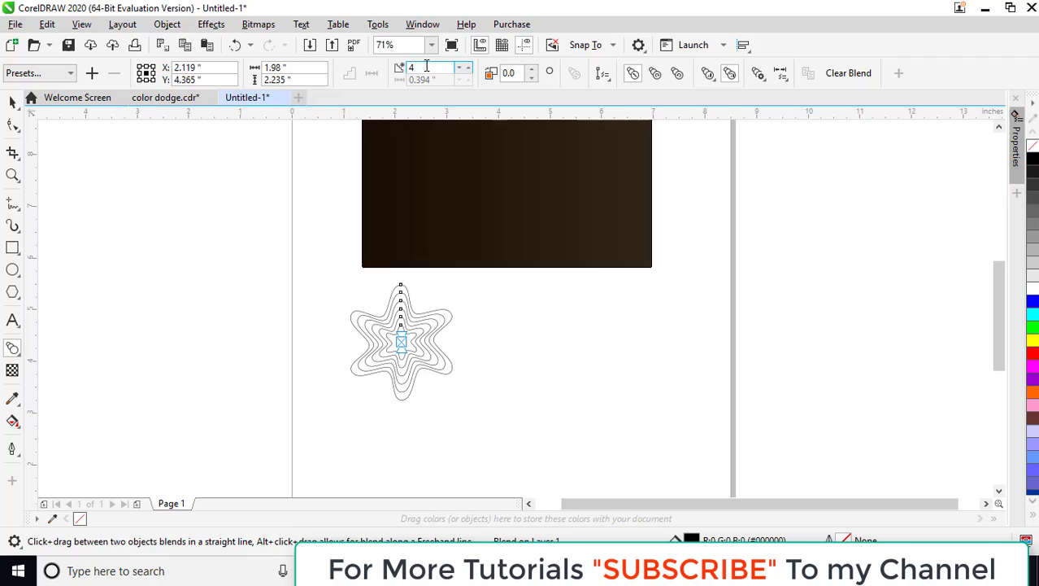
{"action": "left_click_drag", "start_coordinate": [426, 66], "coordinate": [398, 70]}
{"action": "type", "text": "150"}
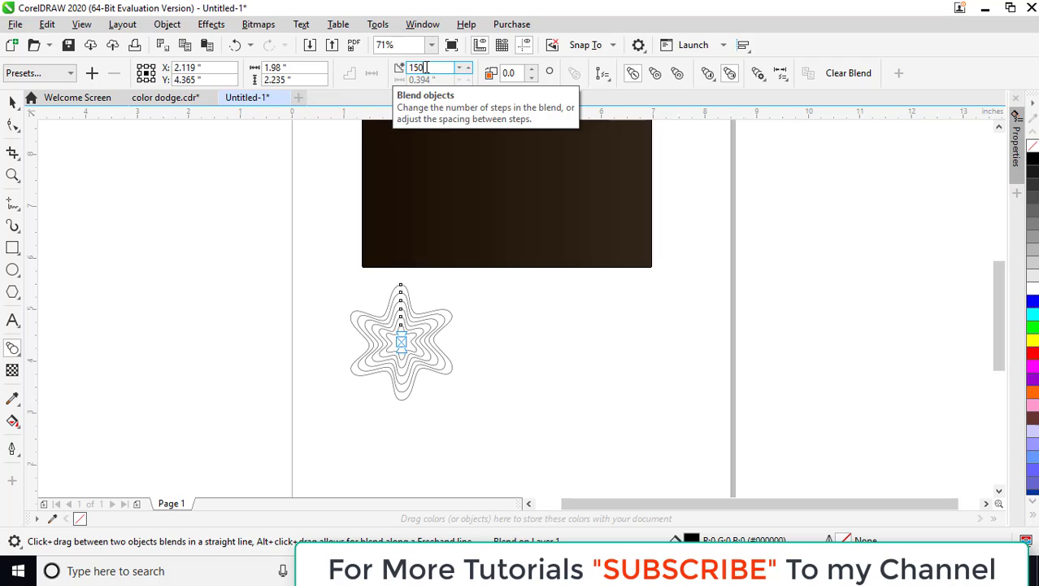
{"action": "key", "text": "Return"}
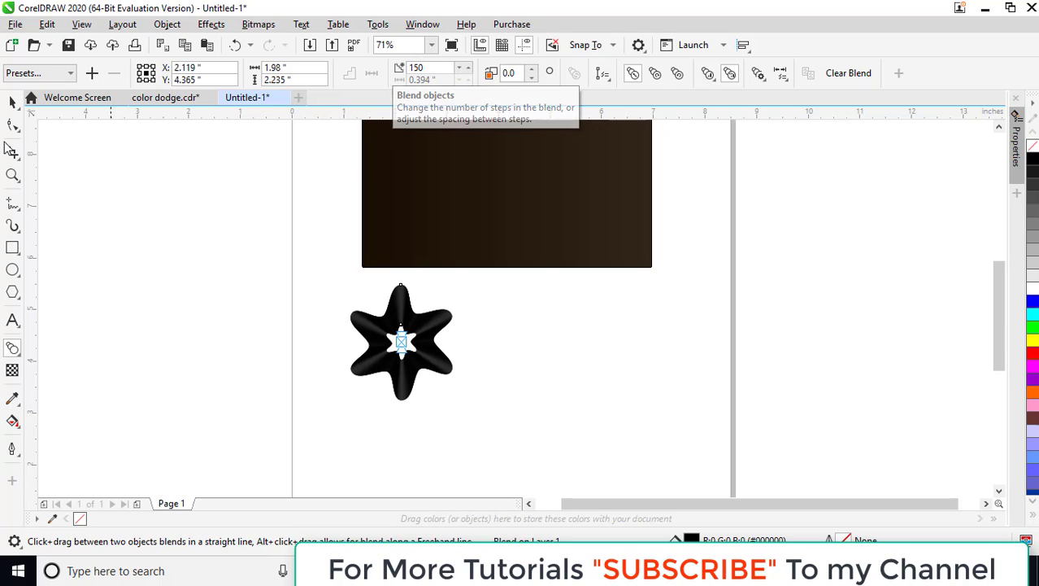
{"action": "left_click", "coordinate": [13, 103]}
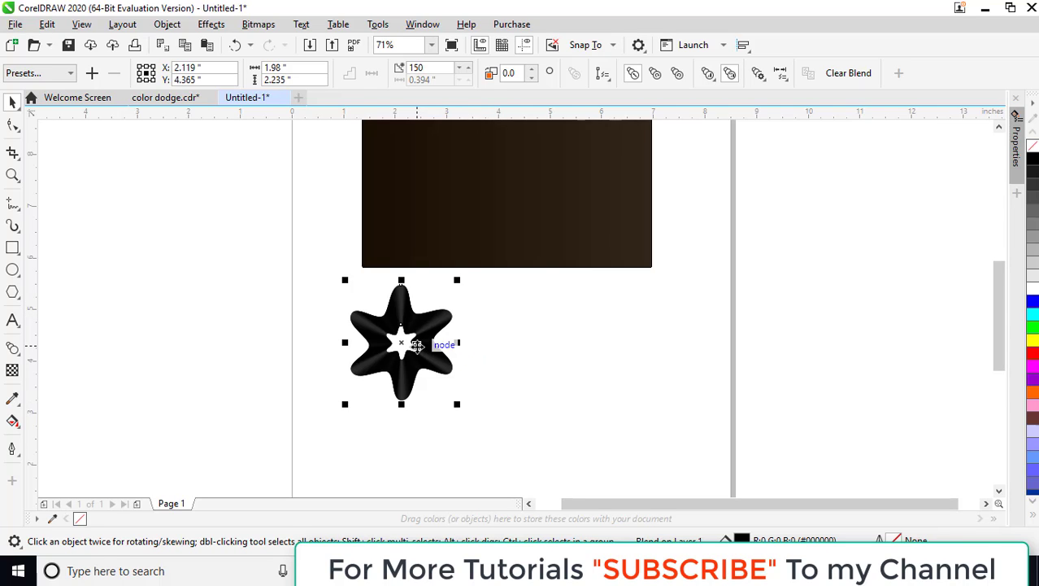
- Drag the black star blend up onto the brown gradient rectangle
{"action": "mouse_move", "coordinate": [423, 342]}
{"action": "left_mouse_down"}
{"action": "mouse_move", "coordinate": [466, 233]}
{"action": "mouse_move", "coordinate": [471, 184]}
{"action": "left_mouse_up"}
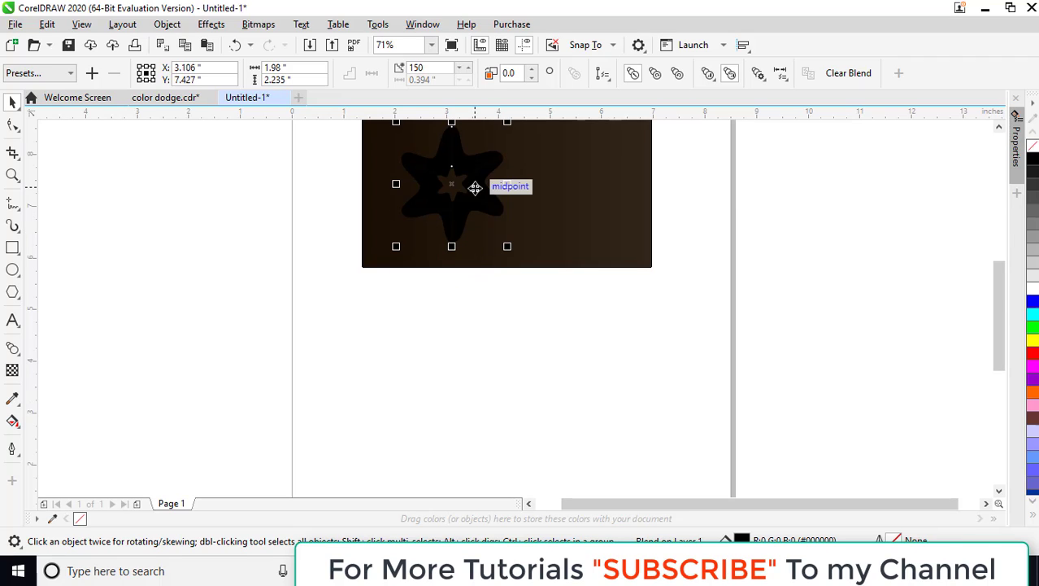
{"action": "left_click", "coordinate": [999, 126]}
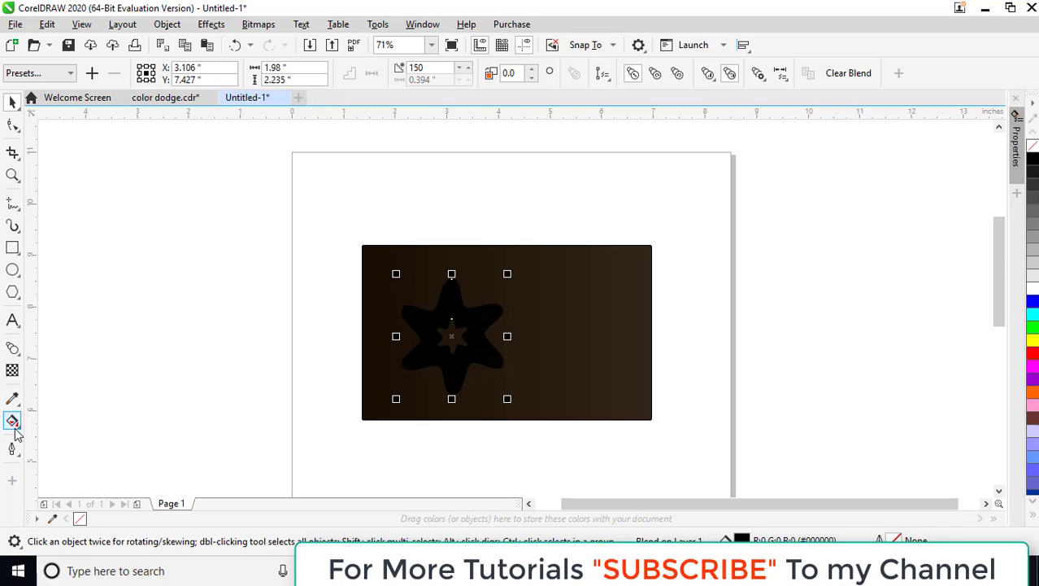
- Give the star a Color Dodge transparency and lighten it through grey swatches up to 50% Black
{"action": "left_click", "coordinate": [11, 372]}
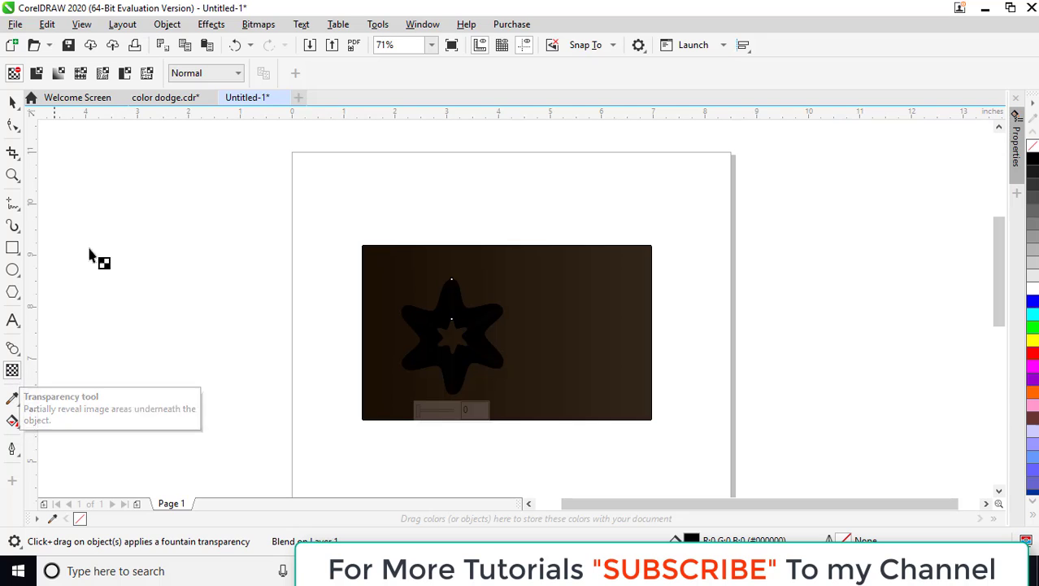
{"action": "left_click", "coordinate": [198, 74]}
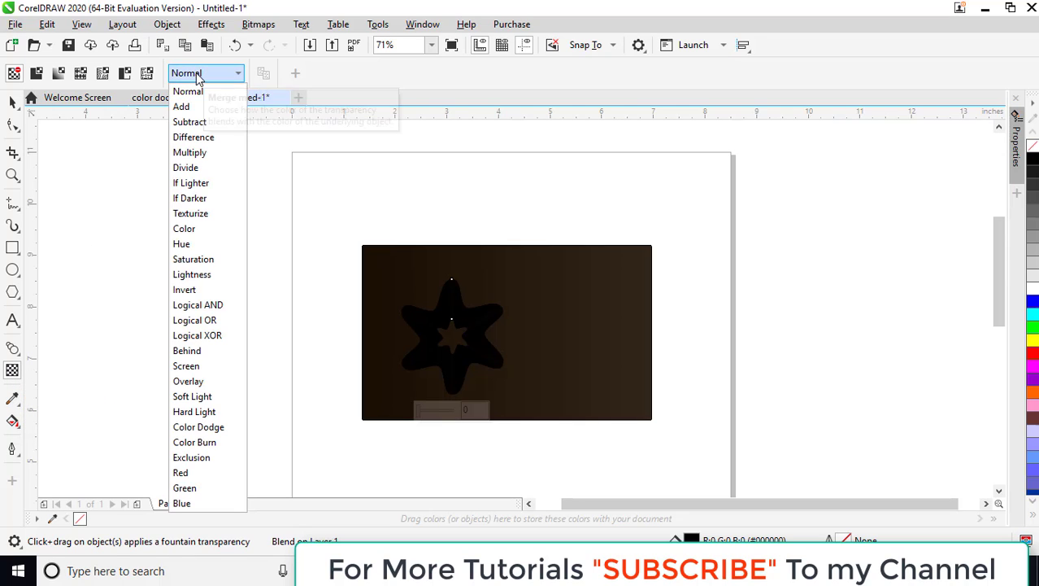
{"action": "left_click", "coordinate": [203, 427]}
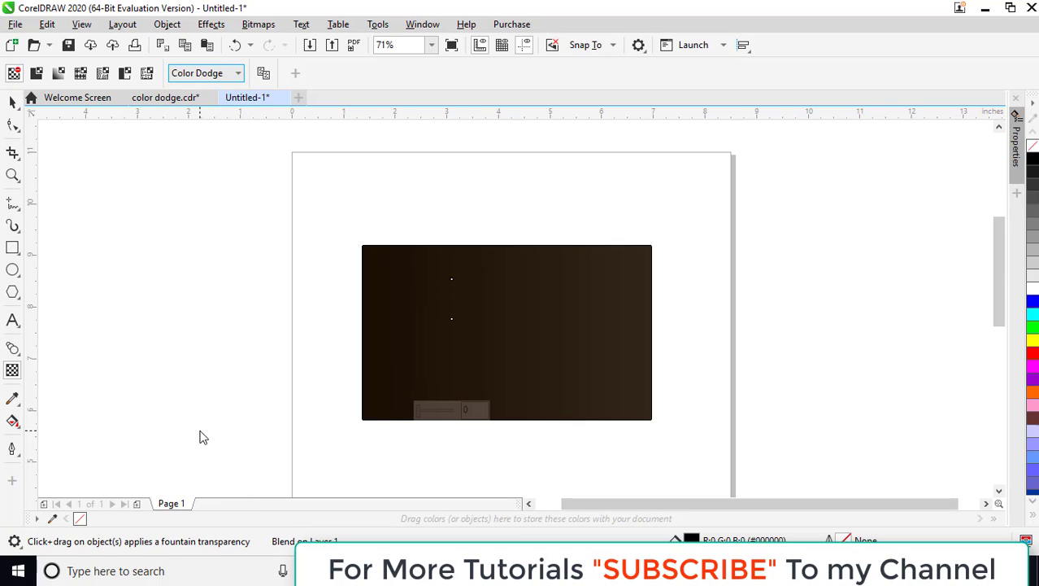
{"action": "left_click", "coordinate": [1034, 189]}
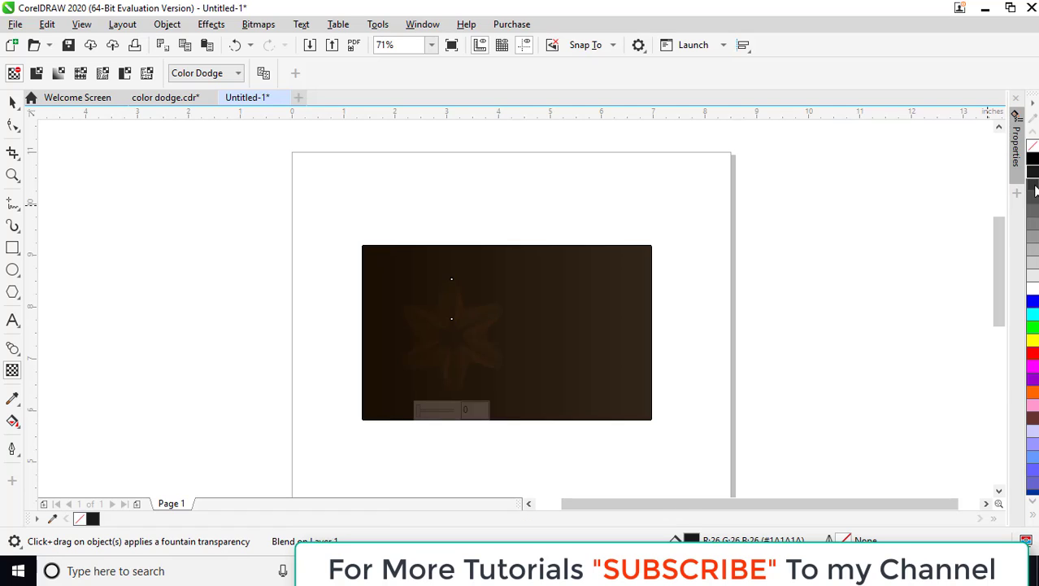
{"action": "left_click", "coordinate": [1034, 187]}
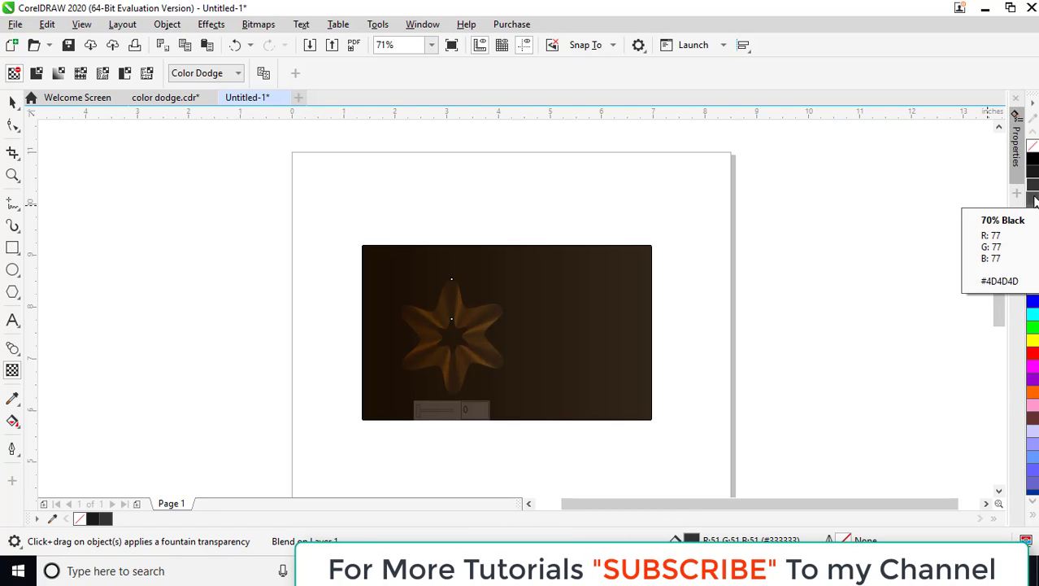
{"action": "left_click", "coordinate": [1033, 202]}
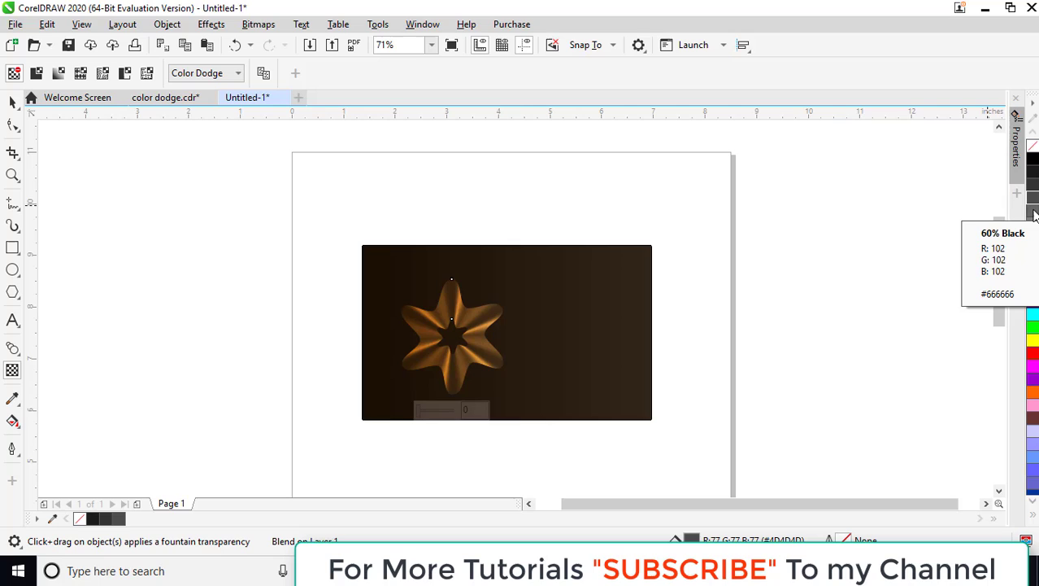
{"action": "left_click", "coordinate": [1034, 217]}
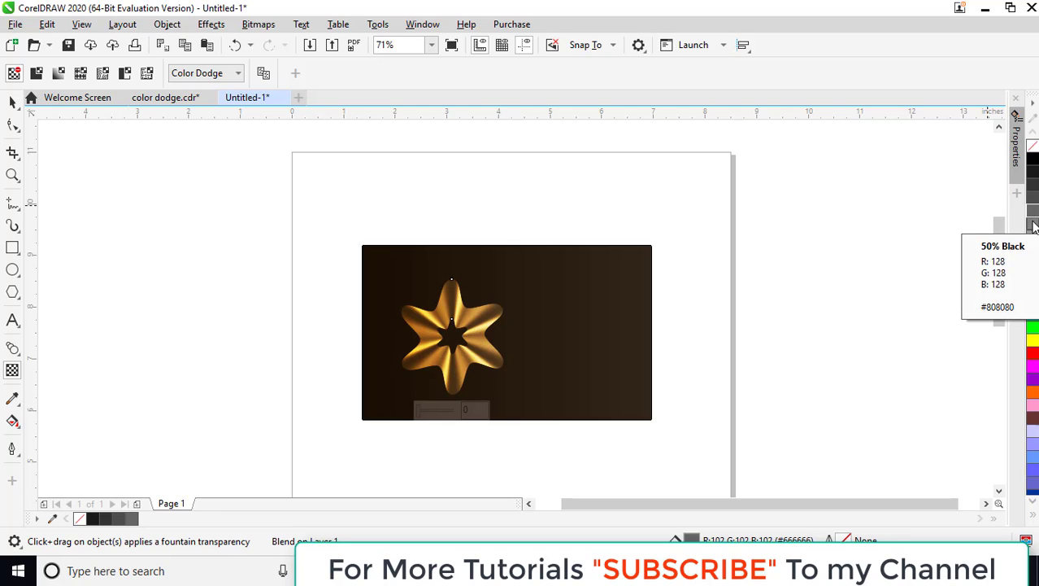
{"action": "left_click", "coordinate": [1033, 230]}
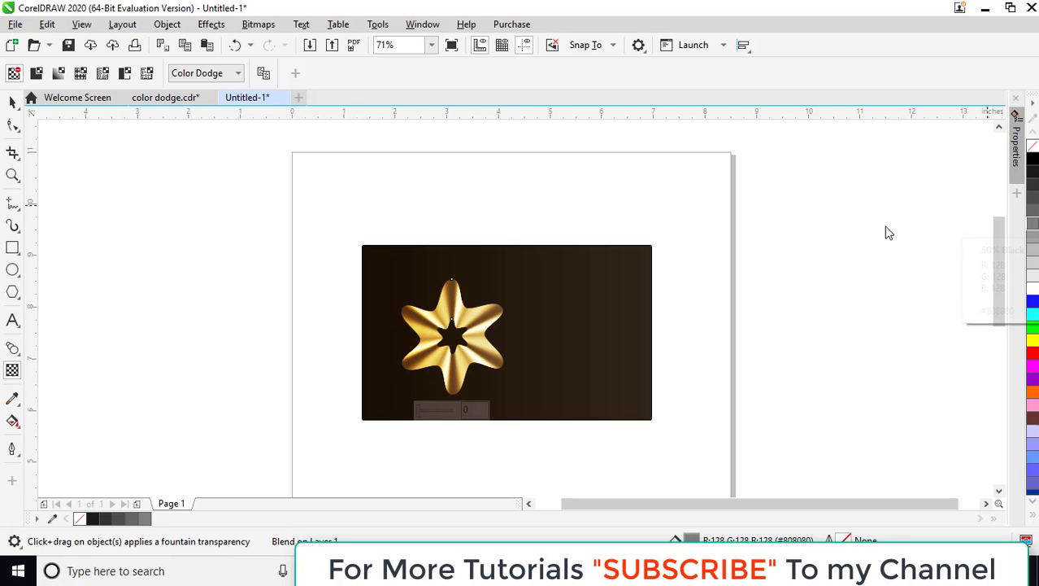
{"action": "left_click", "coordinate": [12, 174]}
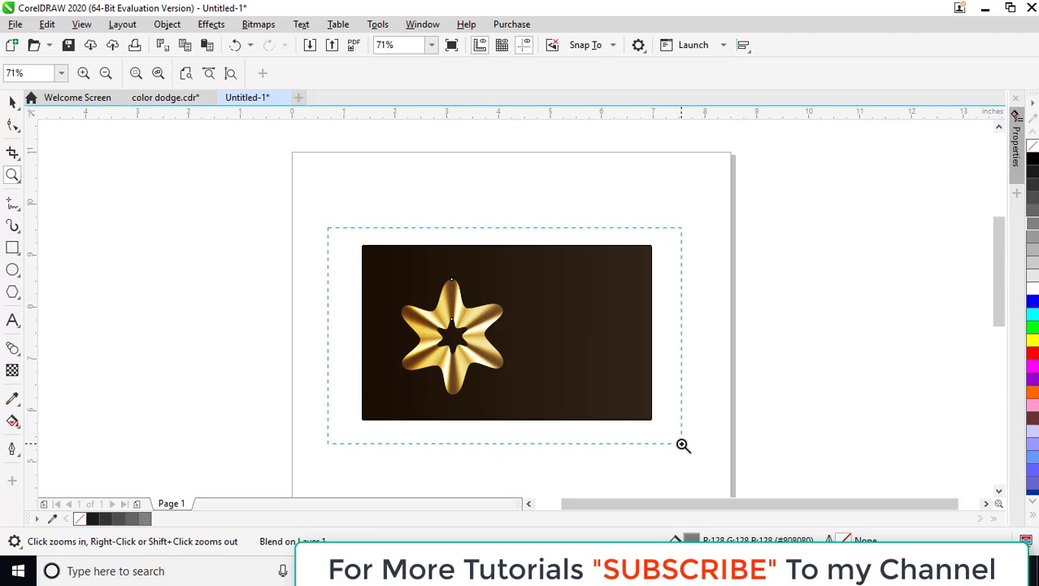
- Zoom into the brown rectangle and place a copy of the golden star blend to its right
{"action": "left_click_drag", "start_coordinate": [330, 228], "coordinate": [682, 443]}
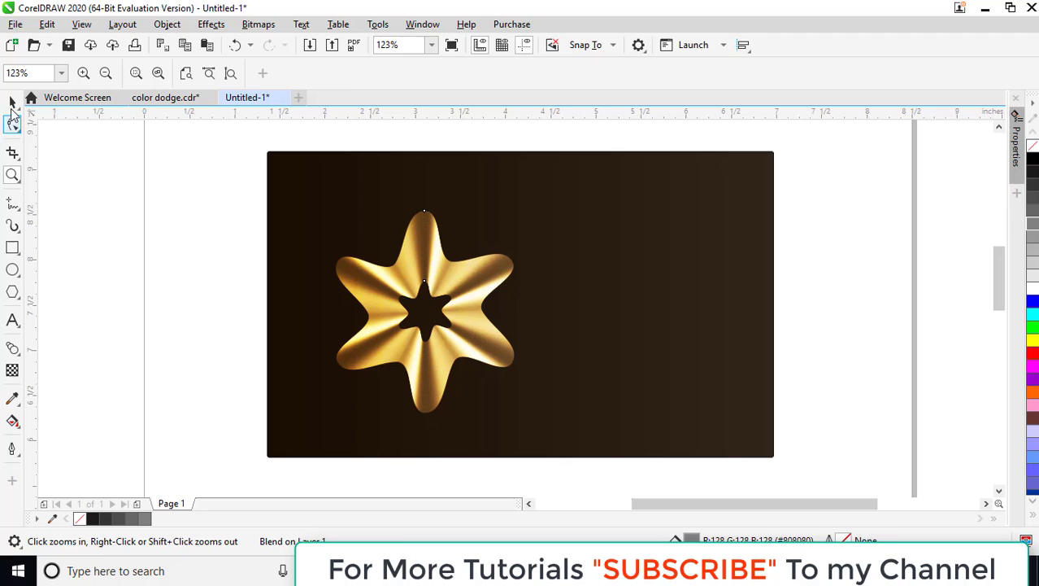
{"action": "left_click", "coordinate": [12, 102]}
{"action": "scroll", "coordinate": [479, 309], "scroll_direction": "up", "scroll_amount": 1}
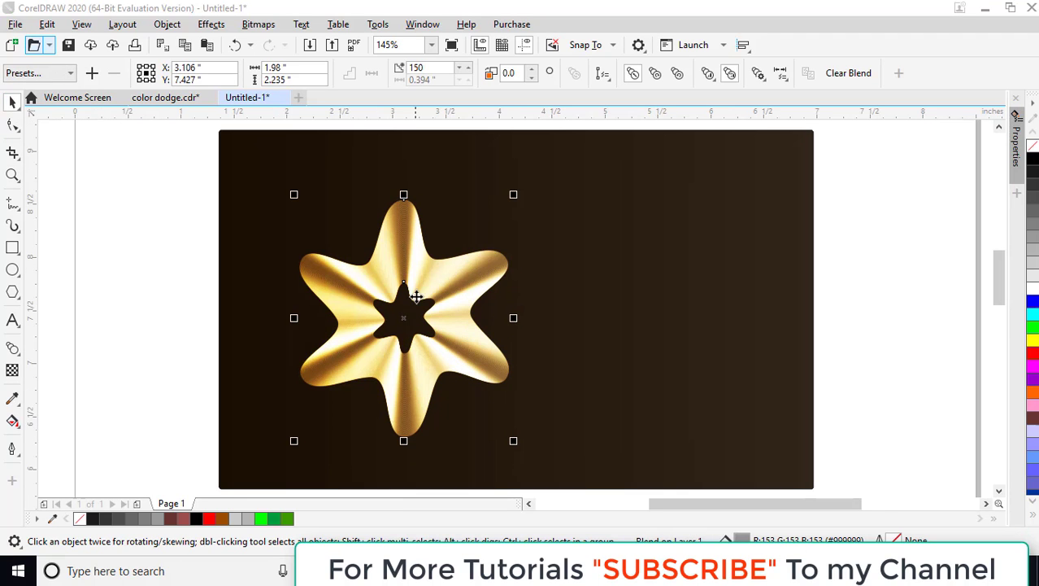
{"action": "left_click_drag", "start_coordinate": [416, 291], "coordinate": [699, 299]}
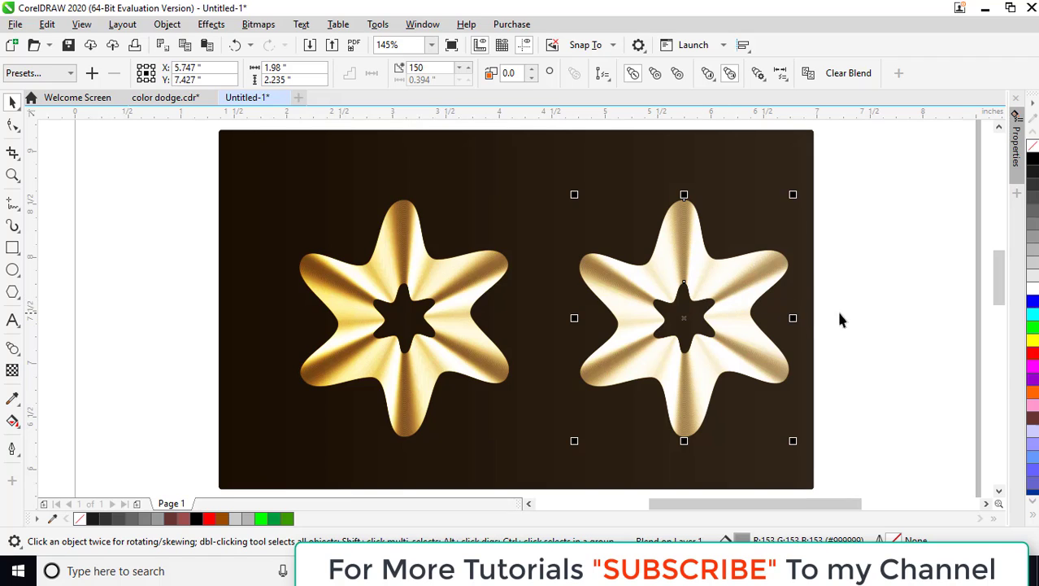
- Fill the outer shape of the right star copy with red
{"action": "left_click", "coordinate": [862, 302]}
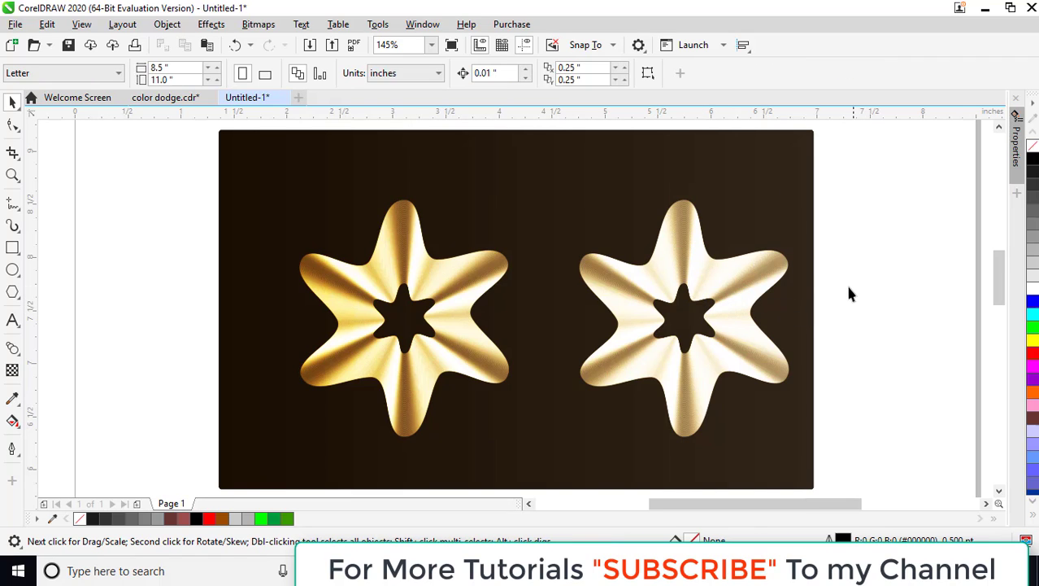
{"action": "left_click", "coordinate": [697, 214]}
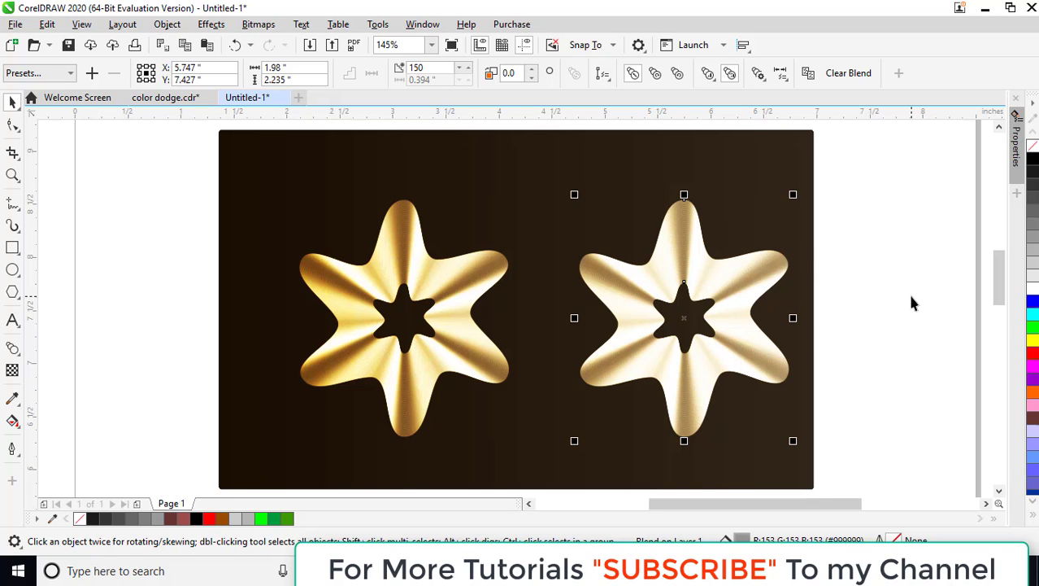
{"action": "left_click", "coordinate": [1033, 353]}
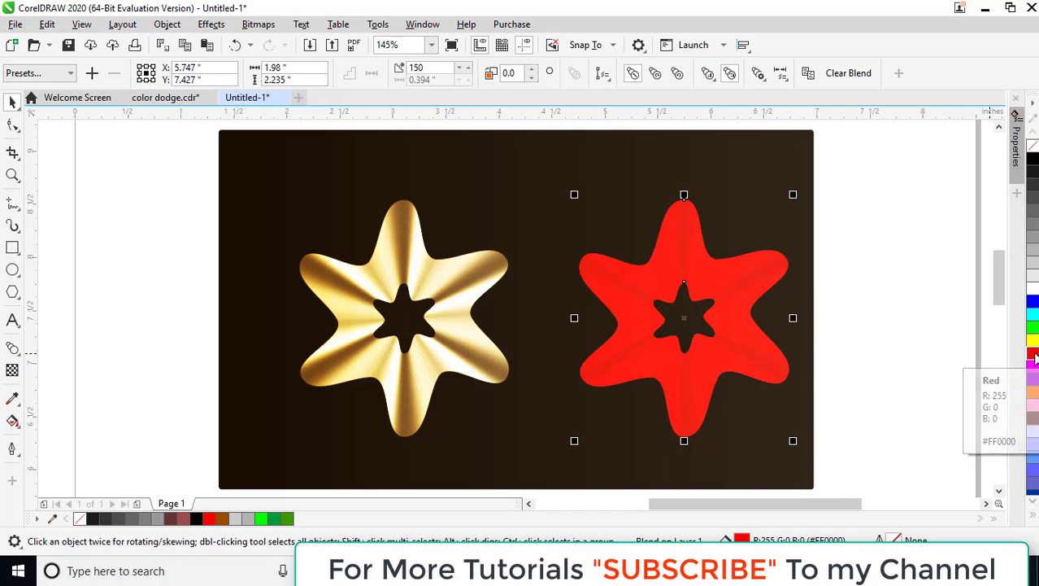
- Fill the inner control star of the right blend with green
{"action": "left_click", "coordinate": [795, 314]}
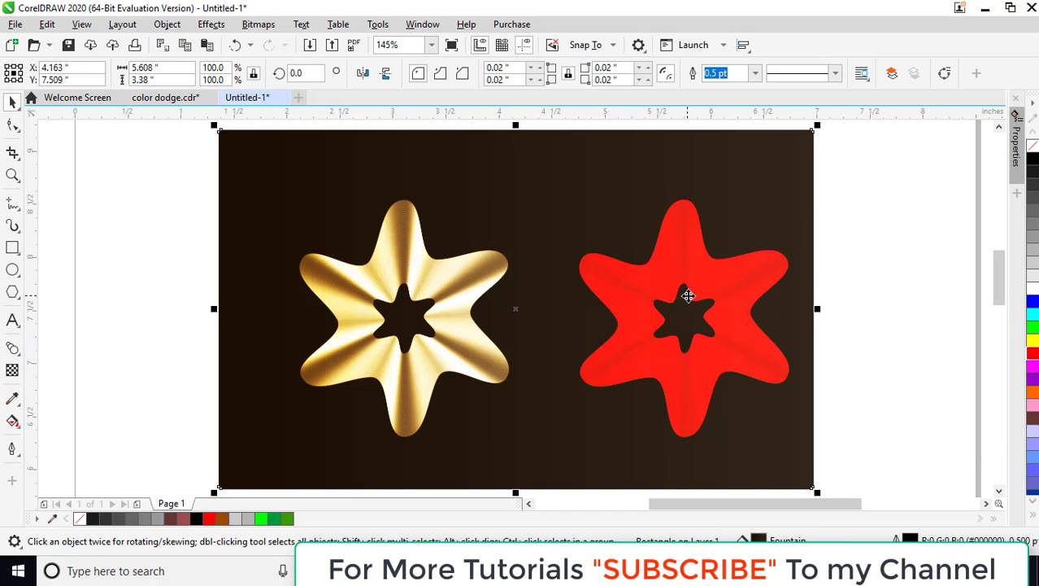
{"action": "left_click", "coordinate": [690, 296]}
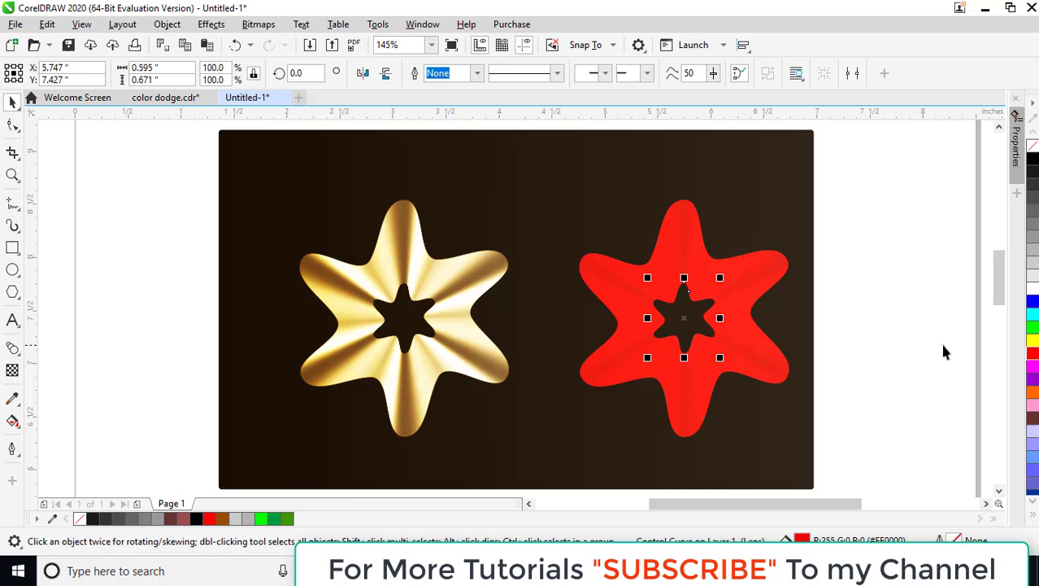
{"action": "left_click", "coordinate": [1033, 334]}
{"action": "left_click", "coordinate": [1024, 332]}
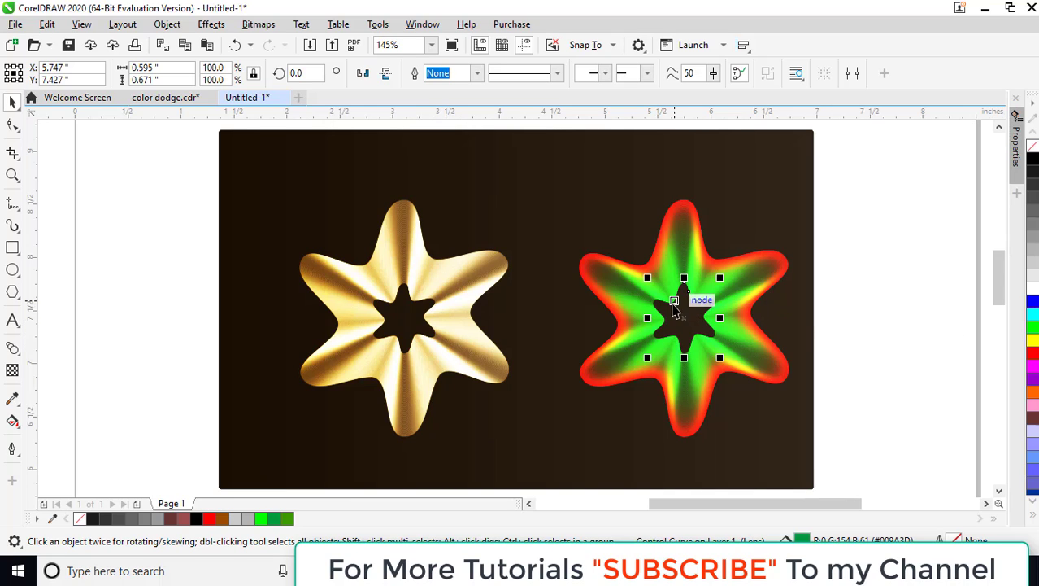
- Rotate the right star's inner control shape in two drags to twist the red-green blend
{"action": "left_click", "coordinate": [674, 303]}
{"action": "left_click_drag", "start_coordinate": [647, 278], "coordinate": [628, 284]}
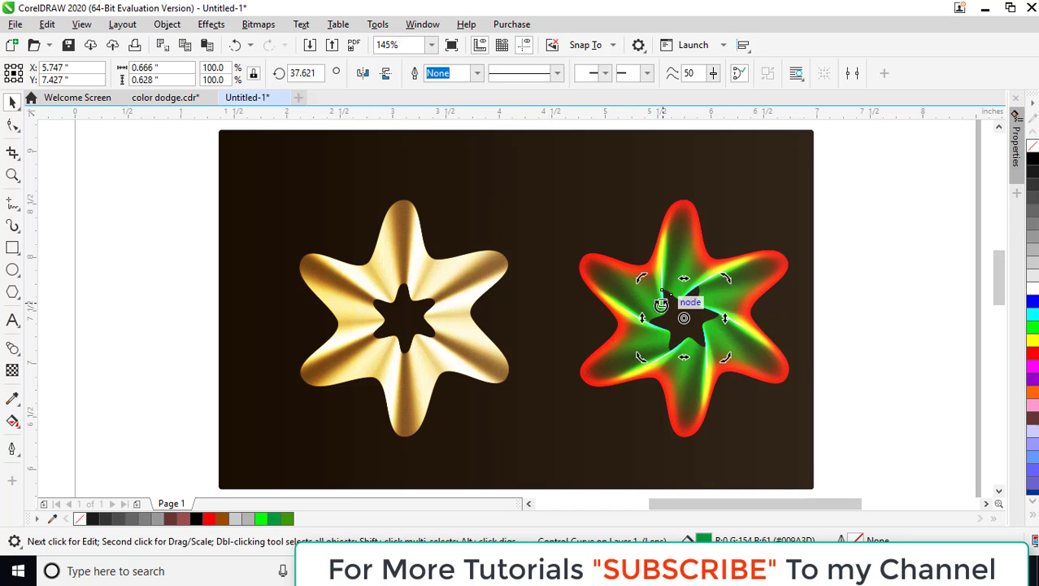
{"action": "left_click_drag", "start_coordinate": [726, 278], "coordinate": [741, 292]}
{"action": "left_click", "coordinate": [920, 304]}
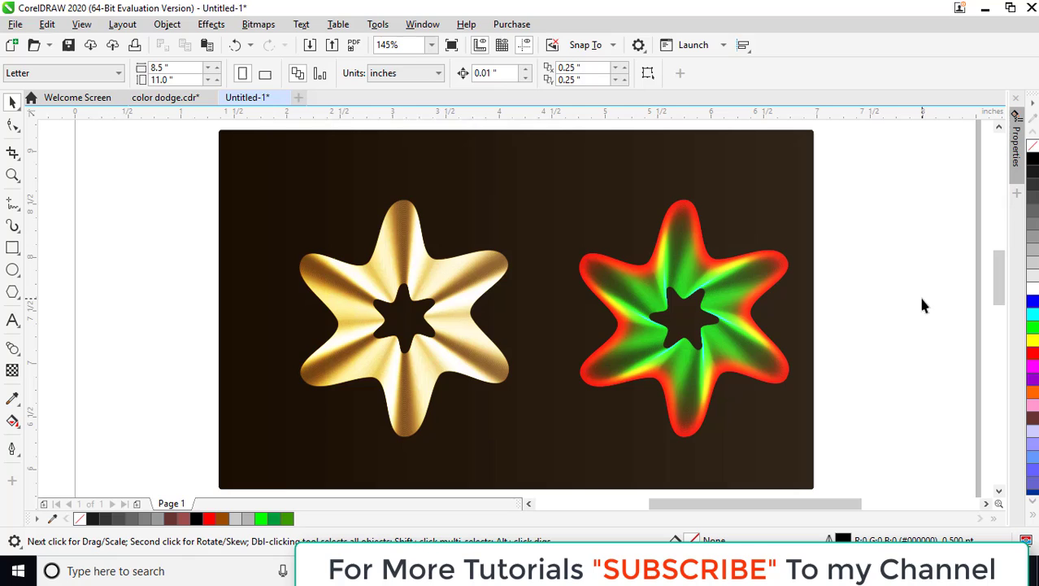
- Replace the right star blend's red outer colour with dark orange
{"action": "left_click", "coordinate": [685, 205]}
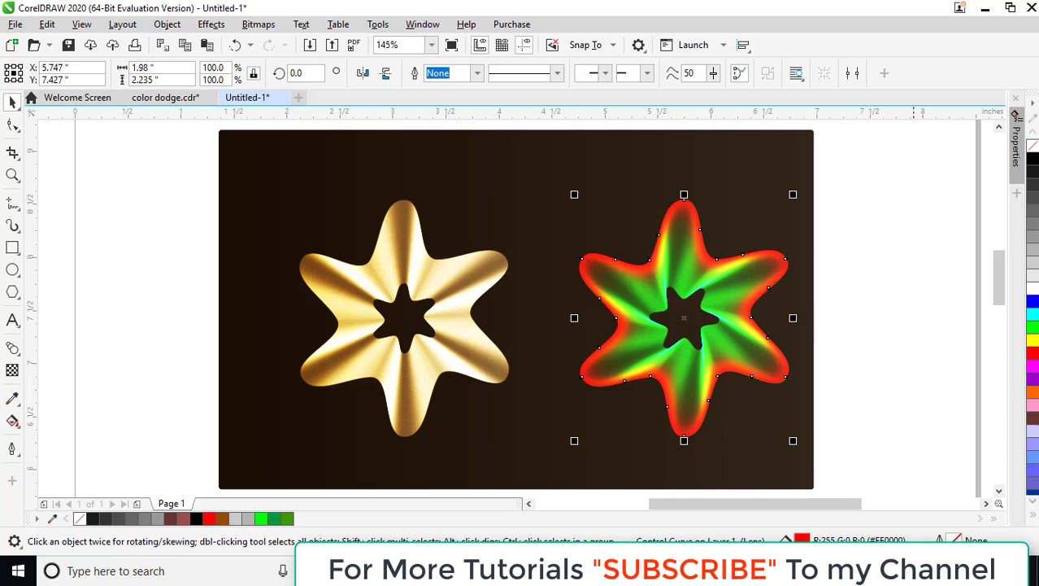
{"action": "left_click", "coordinate": [1035, 358]}
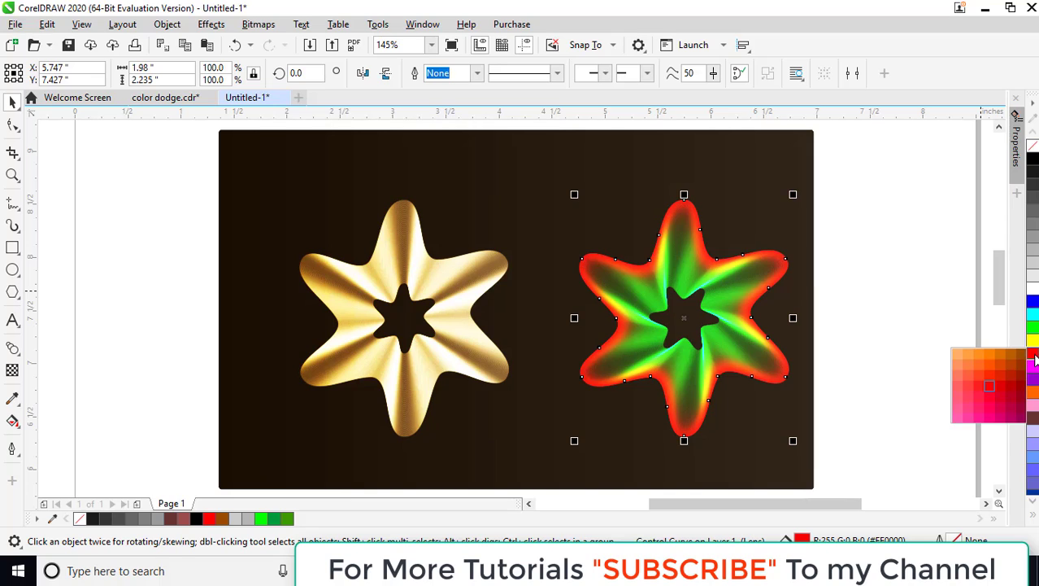
{"action": "left_click", "coordinate": [1023, 356]}
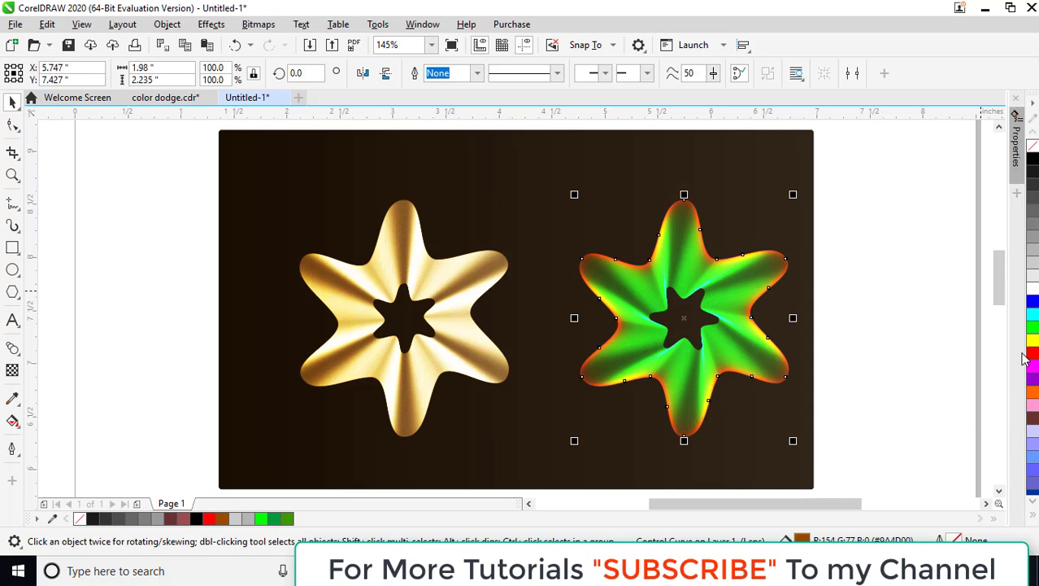
{"action": "left_click", "coordinate": [927, 352]}
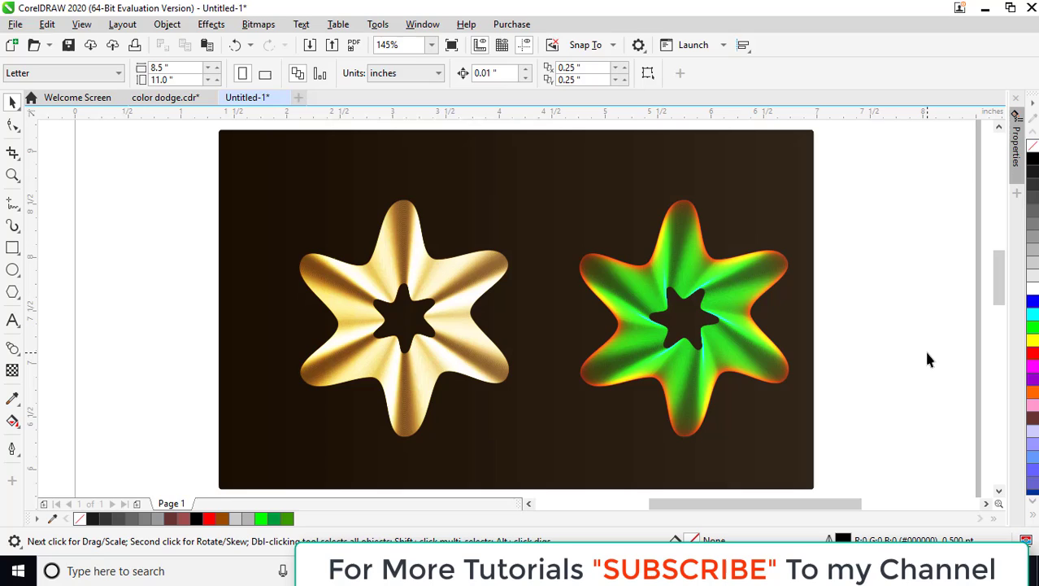